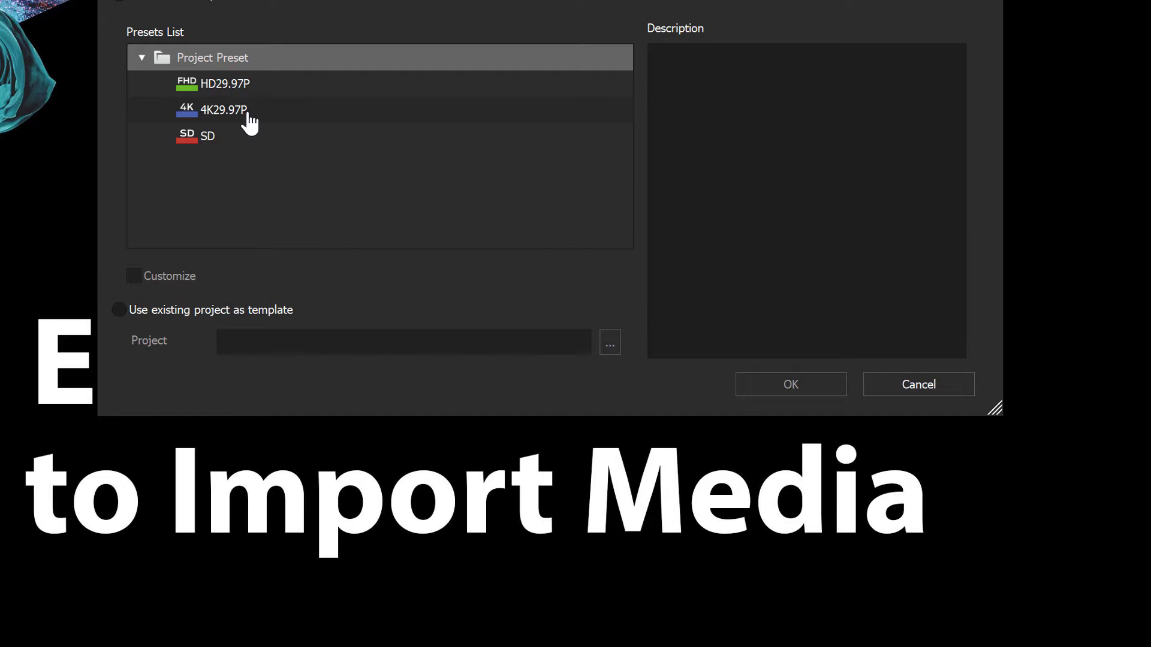
- Pick the HD29.97P preset from the Presets List for the new project
left_click(228, 84)
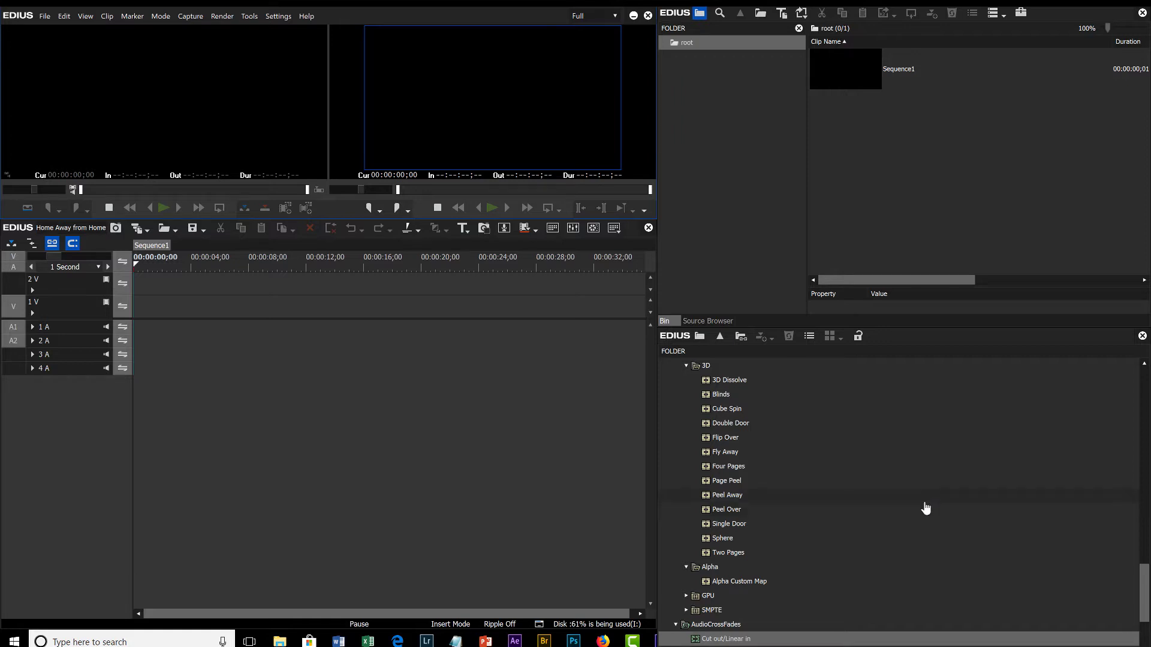
- Save the project as 'Home Away from Home.ezp'
key("ctrl+s")
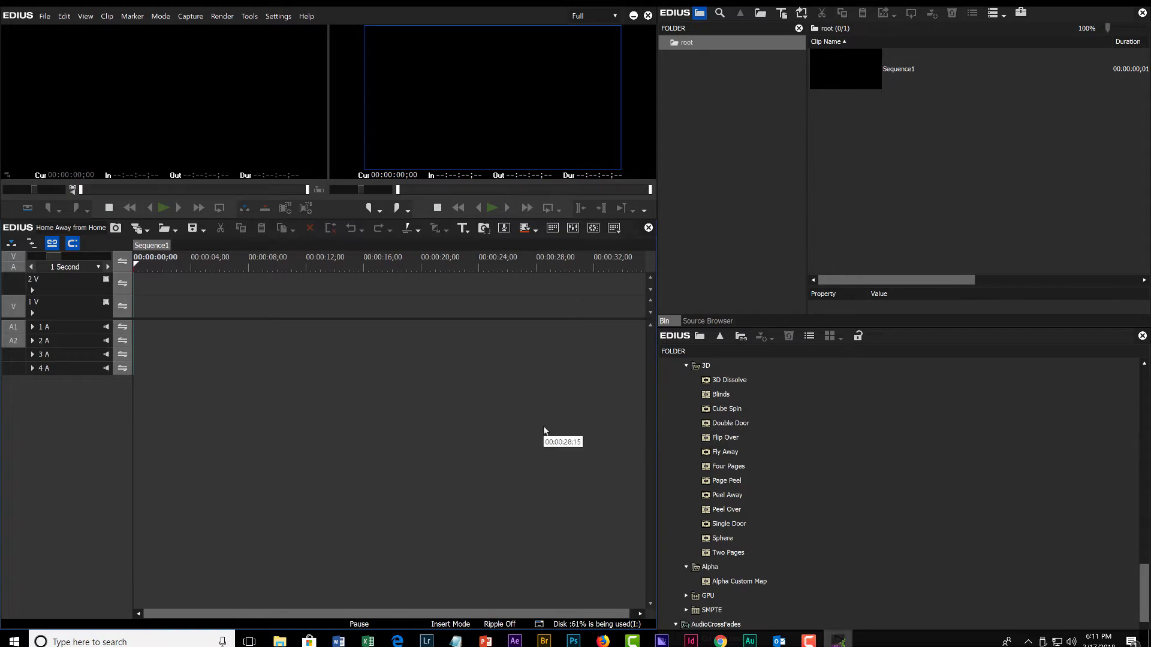
- Open File Explorer on Uganda2017 (O:) and browse into the Uganda folder
key("super+e")
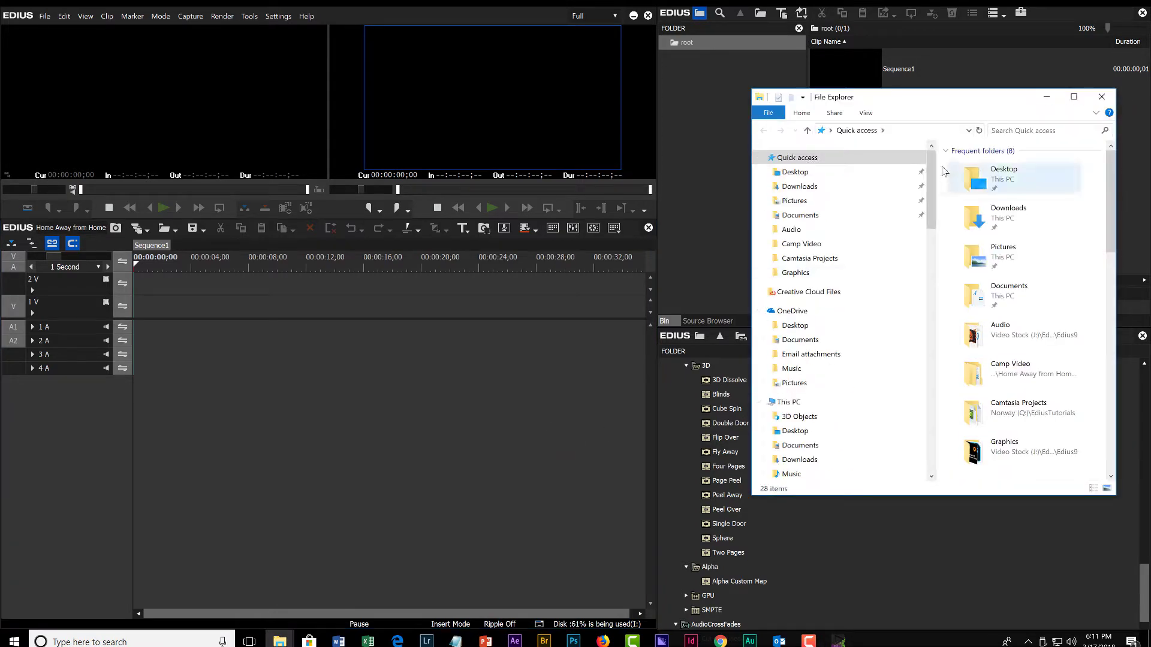
left_click_drag(936, 203, 934, 283)
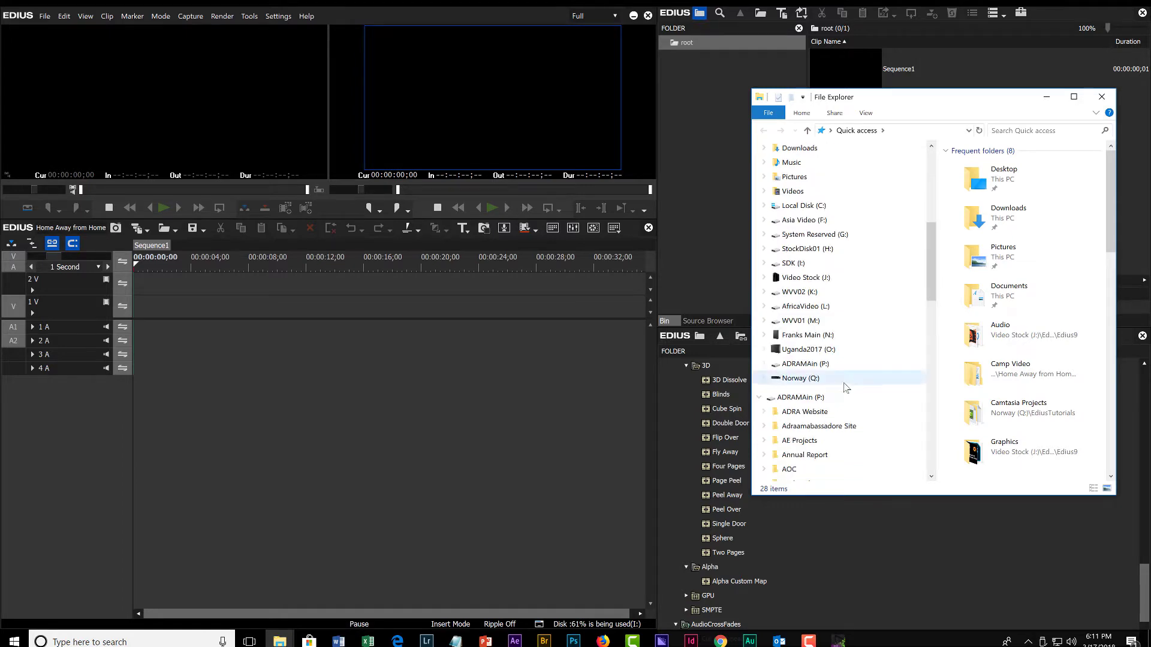
left_click(800, 350)
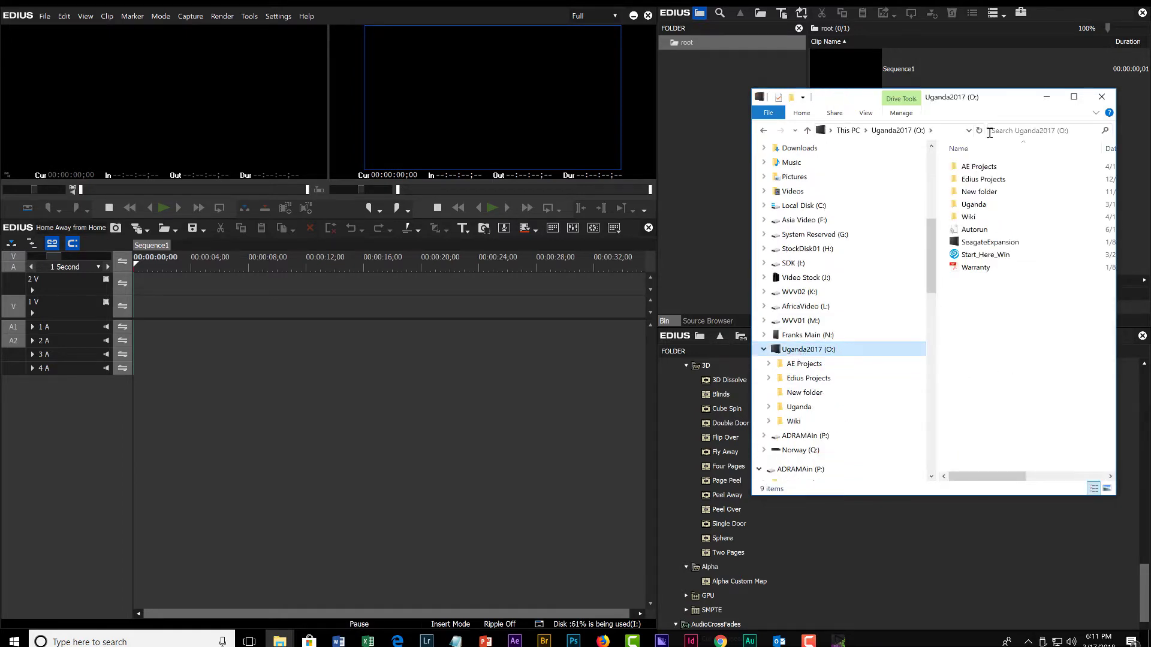
left_click_drag(1006, 102, 468, 89)
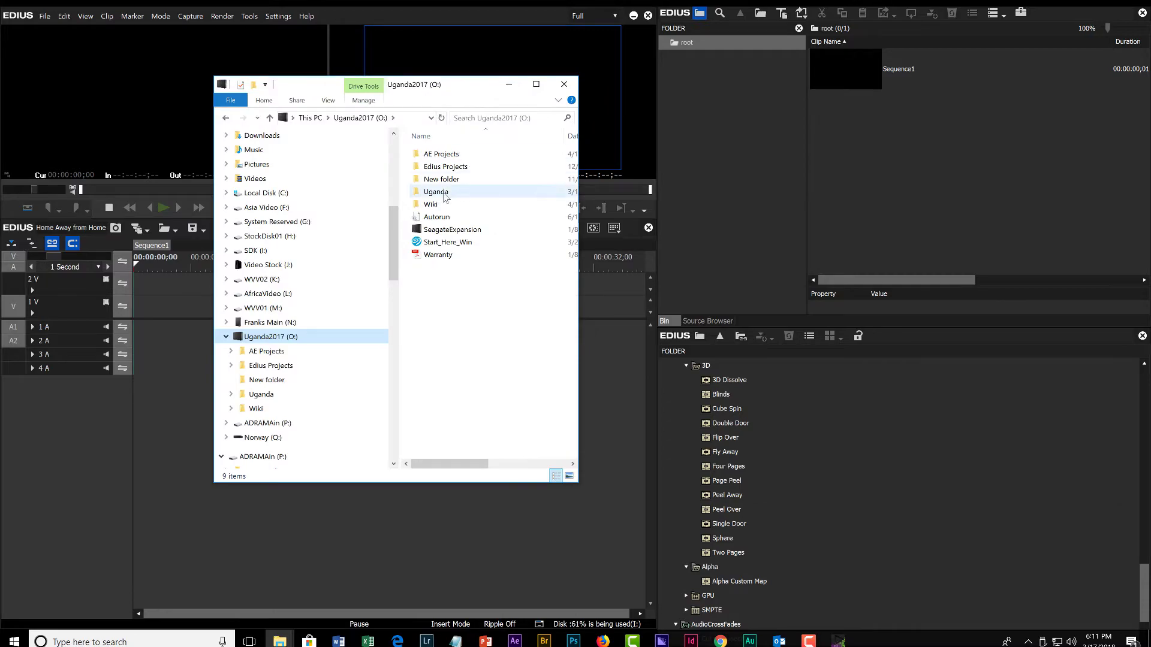
double_click(426, 192)
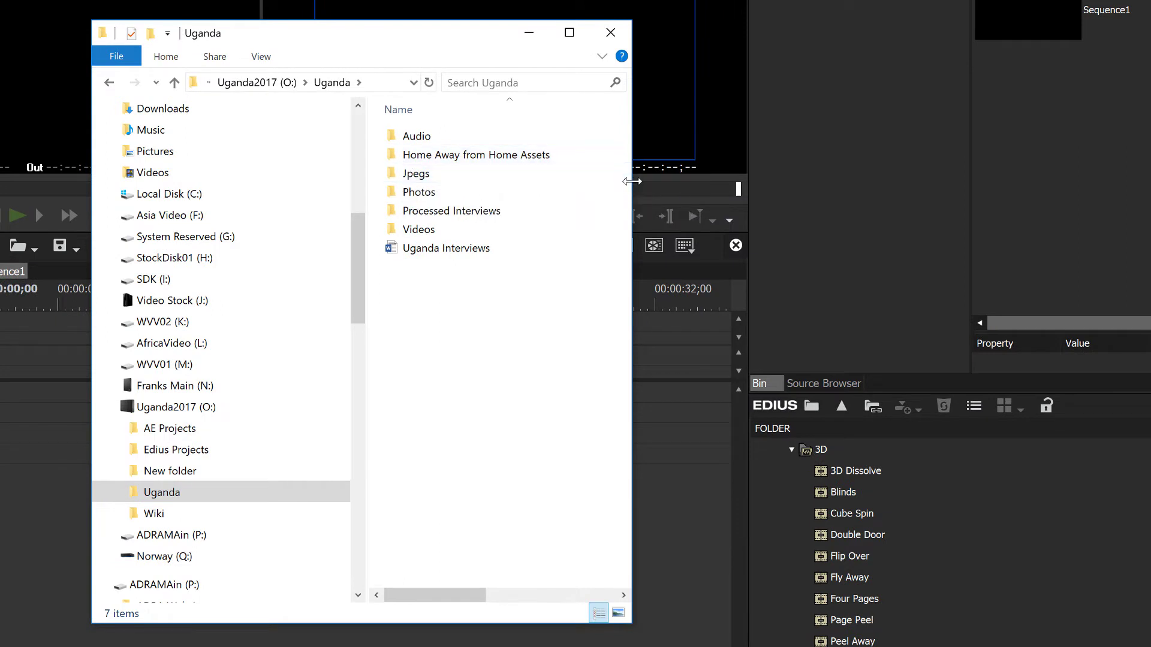
left_click_drag(631, 182, 848, 183)
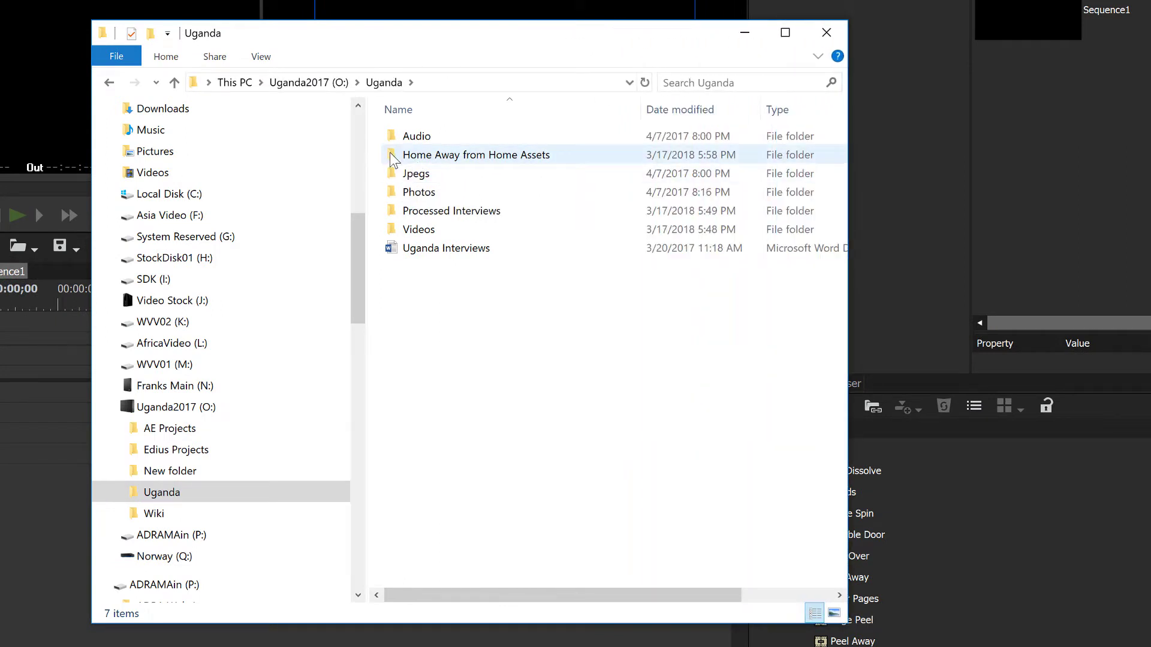
- Check the Home Away from Home Assets contents, then drag that folder into the EDIUS bin
double_click(390, 154)
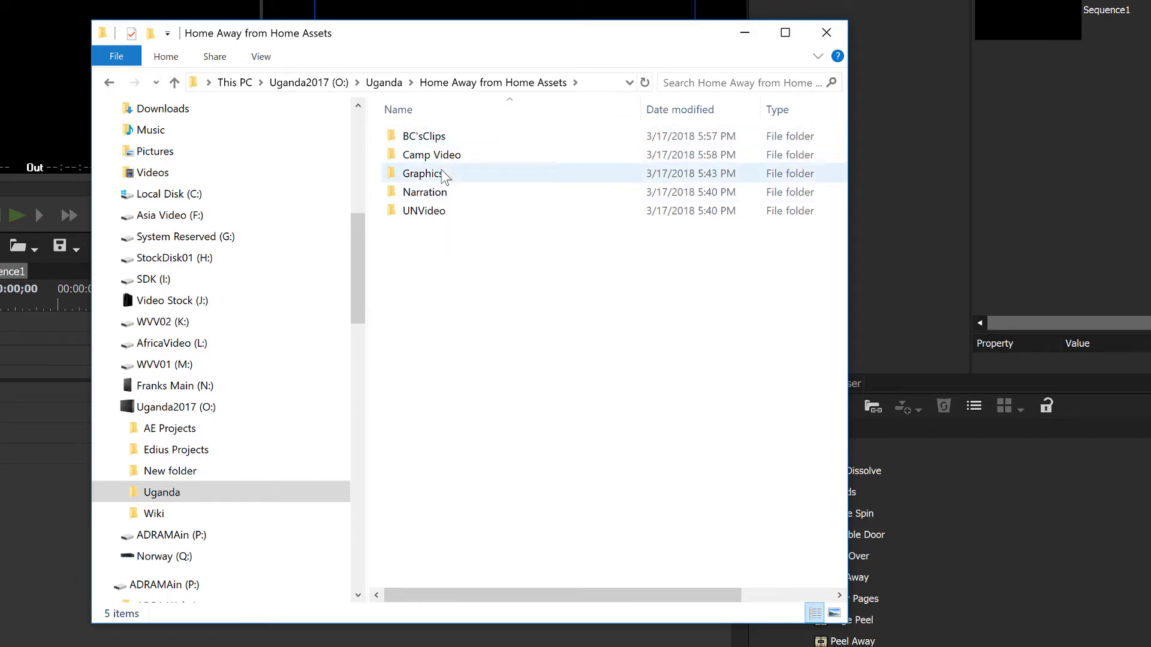
double_click(389, 156)
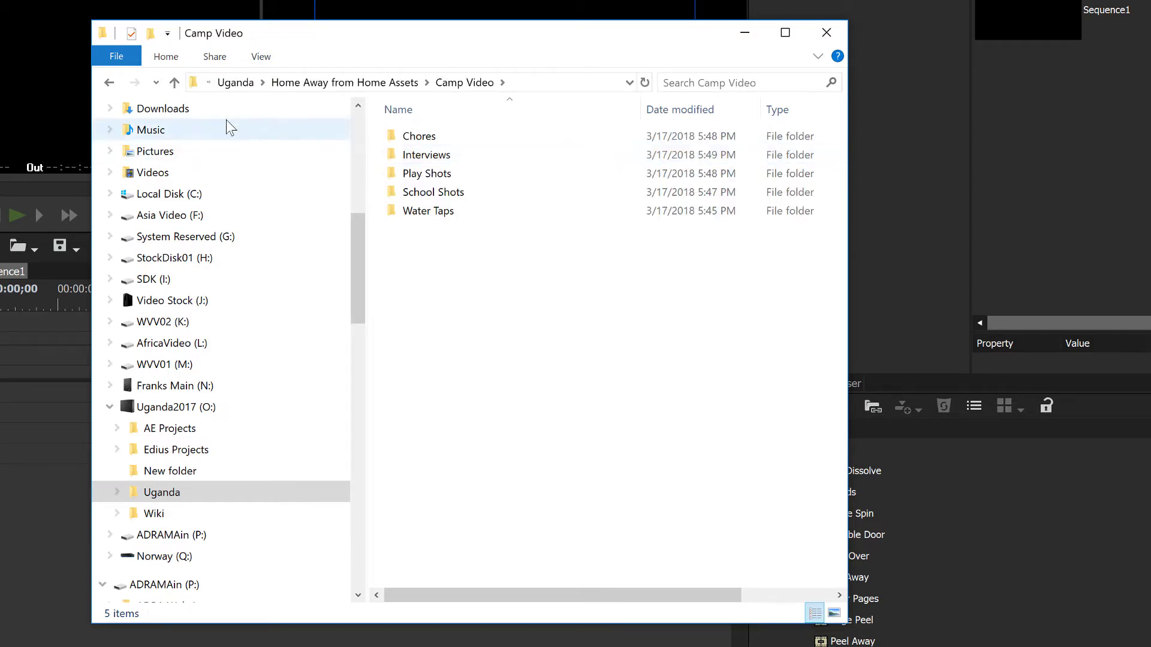
left_click(108, 86)
left_click(108, 85)
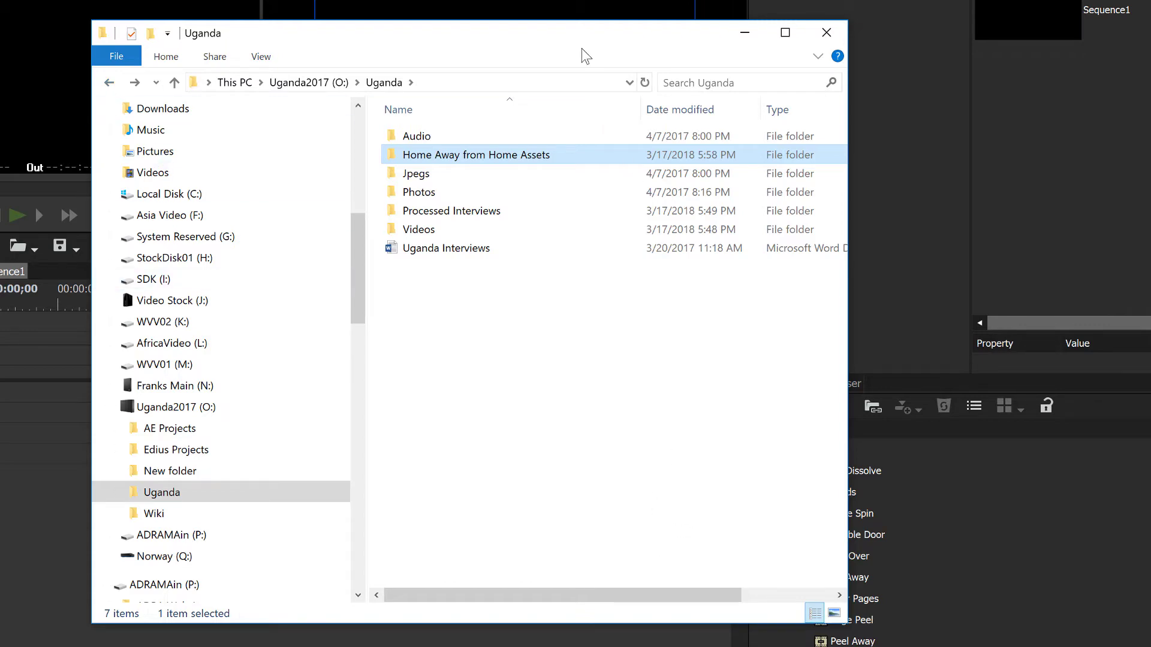
left_click_drag(585, 42, 418, 30)
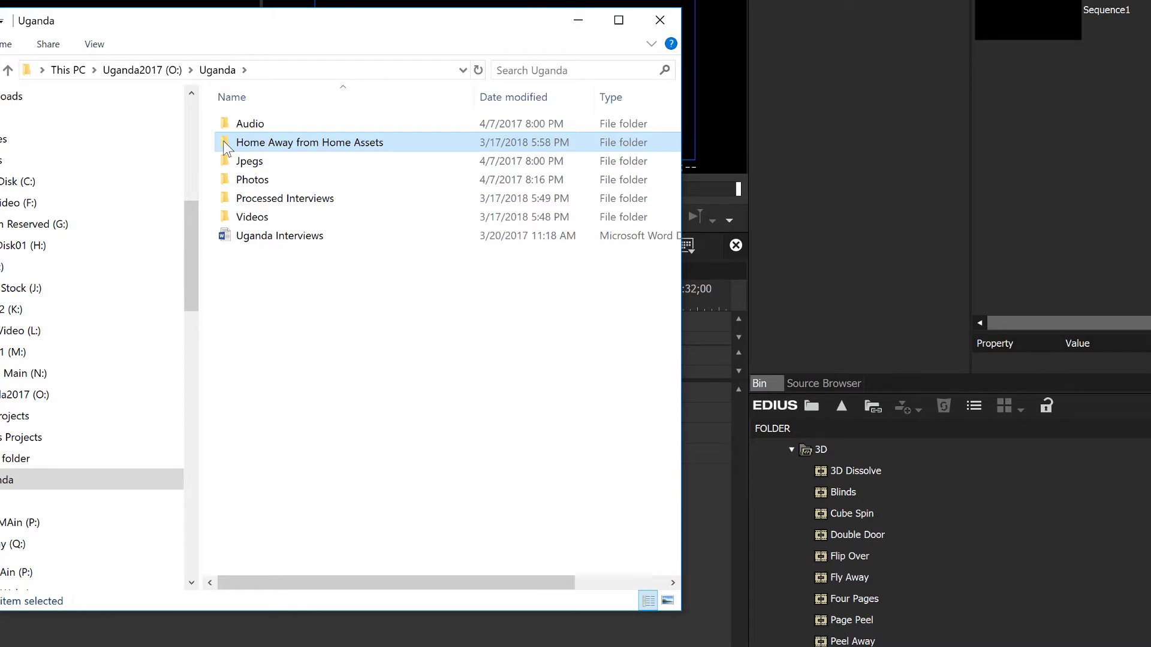
left_click_drag(225, 148, 1138, 207)
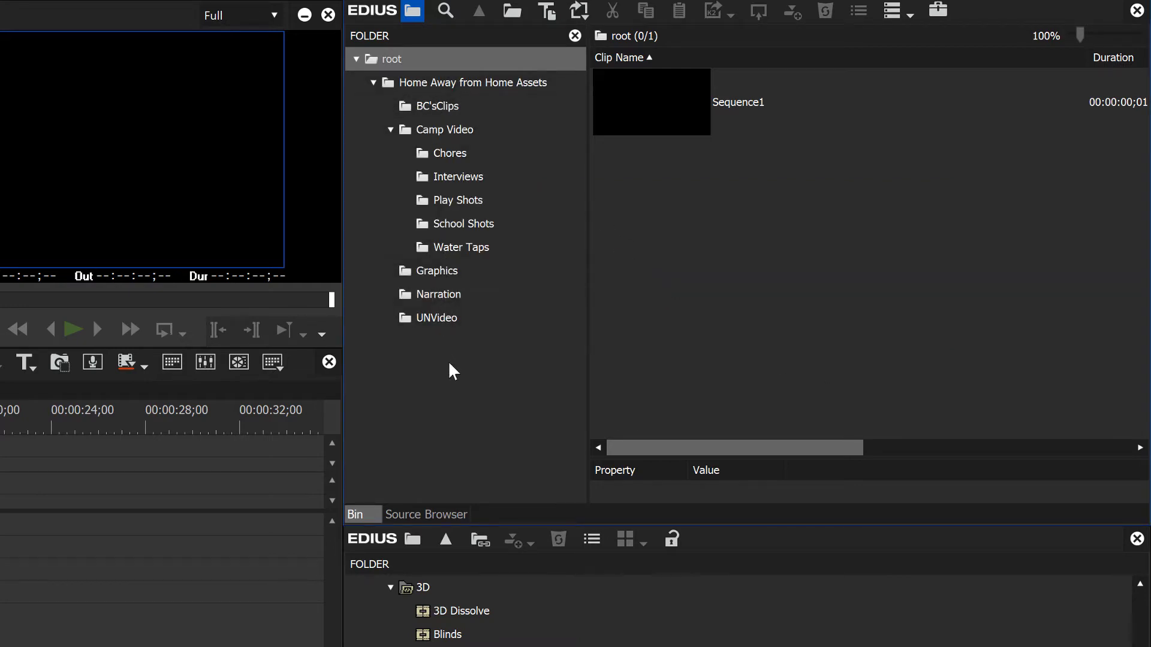
- Browse Camp Video's Chores, Interviews, Play Shots and Water Taps folders, then BC'sClips' 382 clips
left_click(462, 144)
double_click(463, 144)
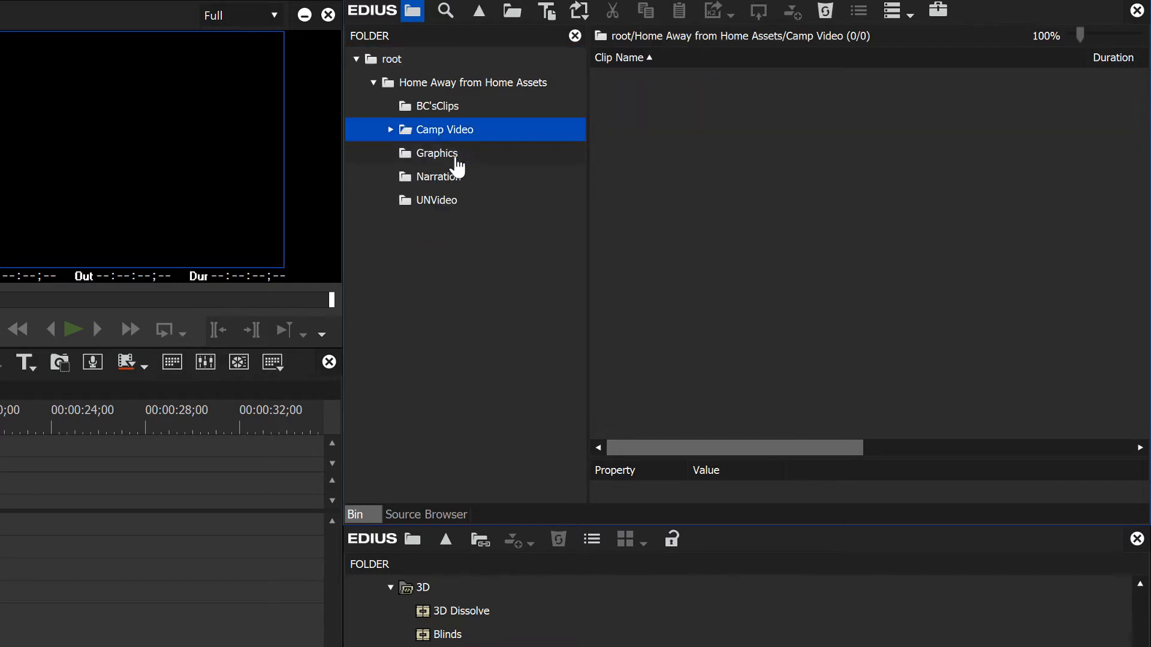
left_click(391, 131)
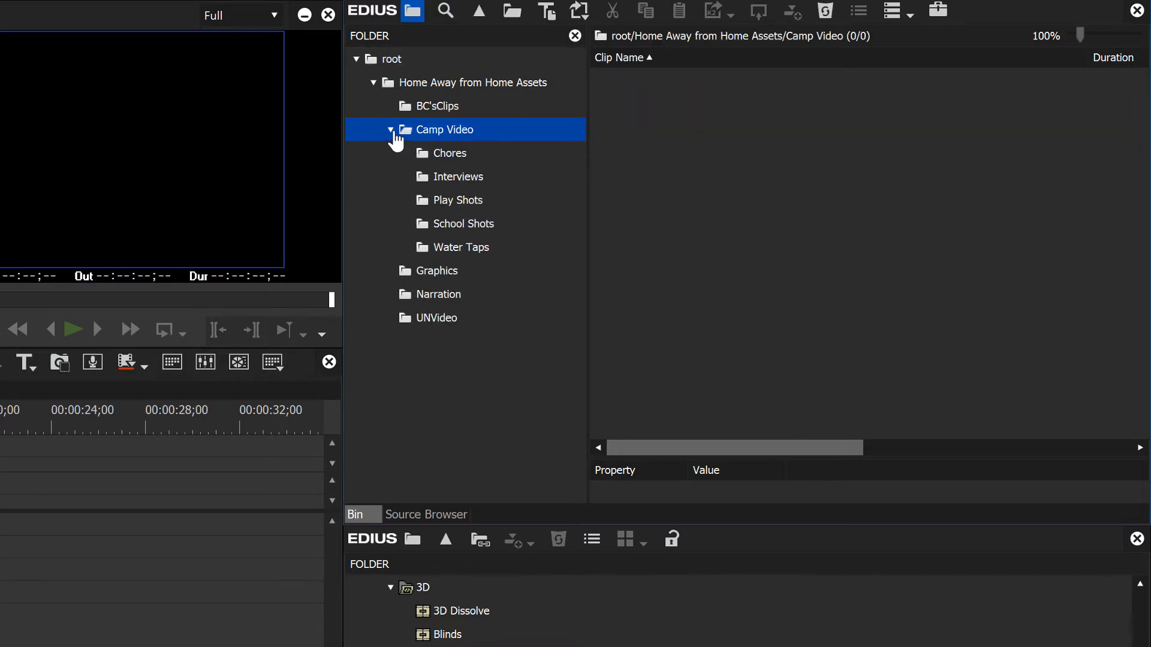
left_click(449, 156)
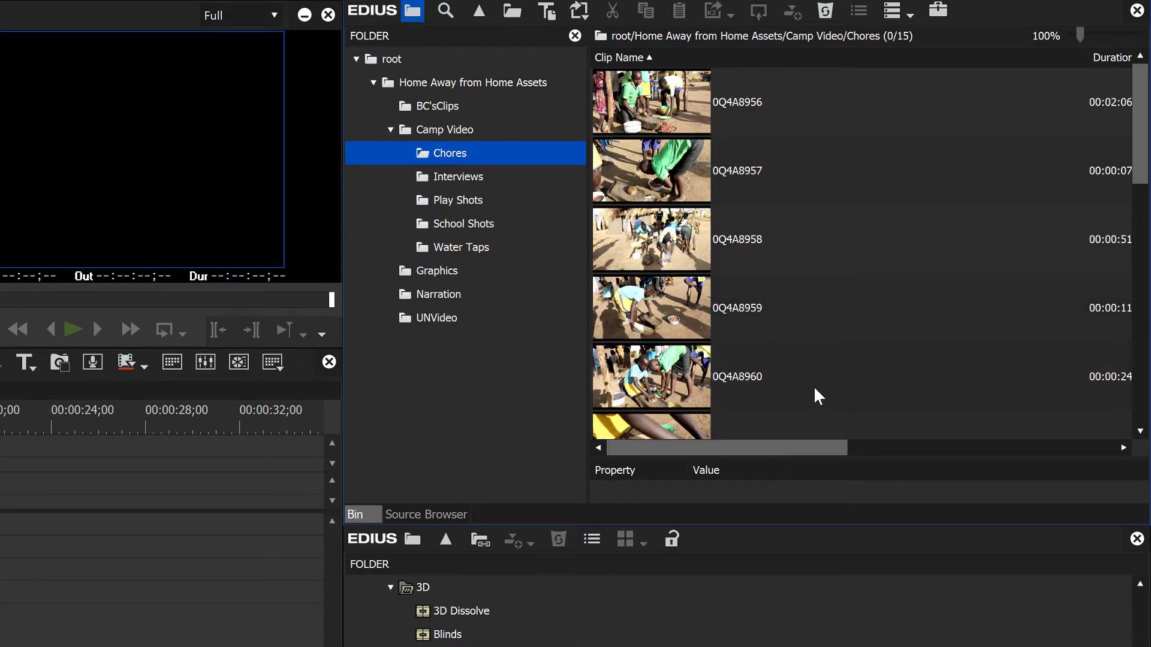
scroll(814, 386, "down", 5)
scroll(814, 386, "up", 5)
left_click(455, 179)
left_click(459, 204)
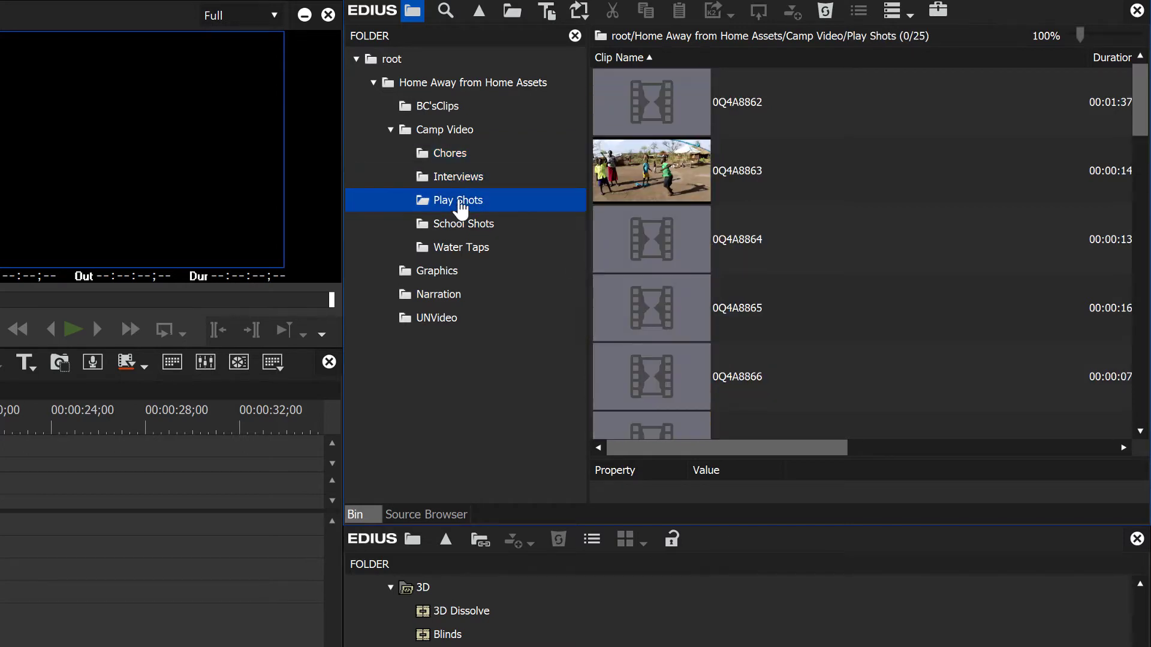
left_click(460, 246)
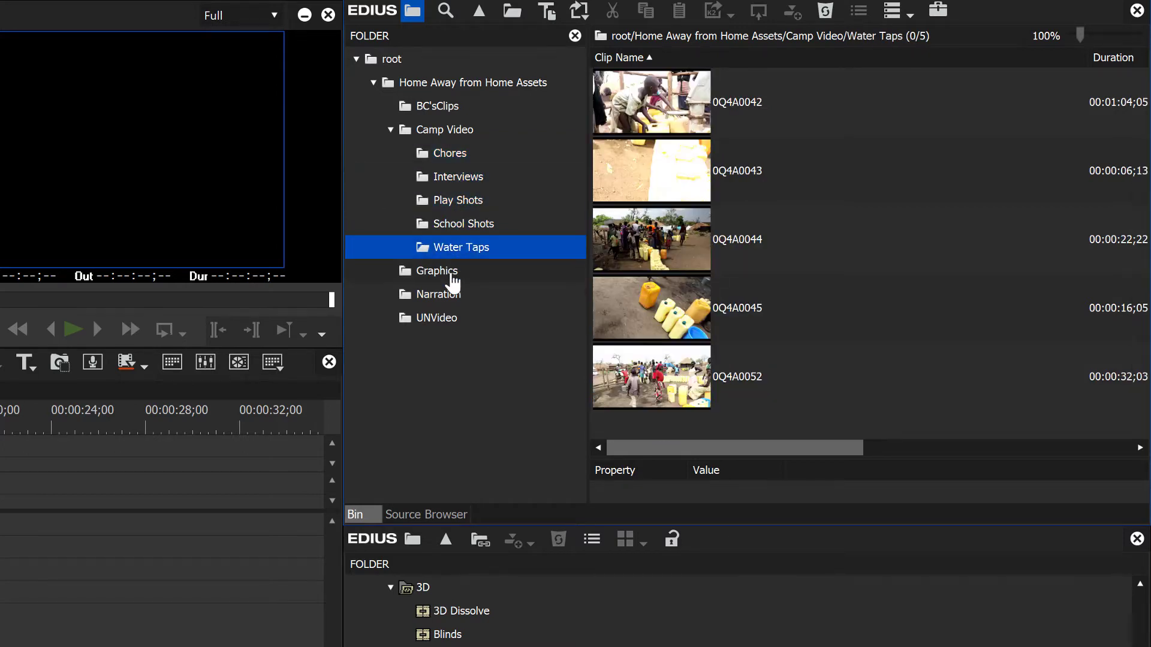
left_click(433, 106)
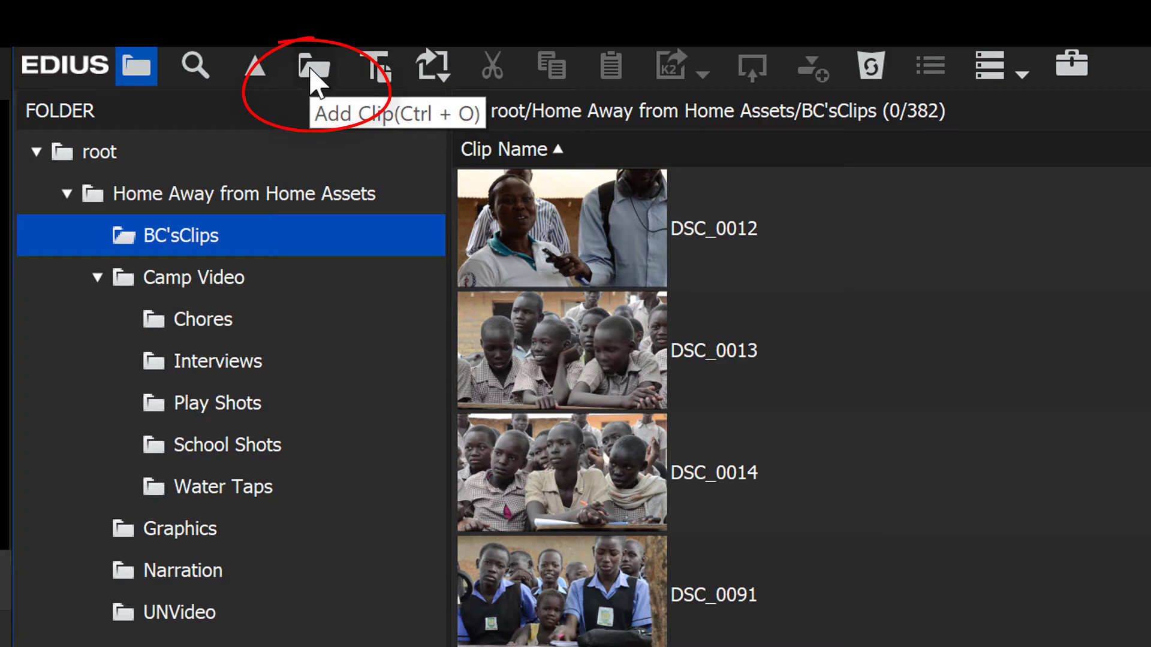
- Open Add Clip, cancel without adding anything, and return the bin to the root folder
left_click(313, 68)
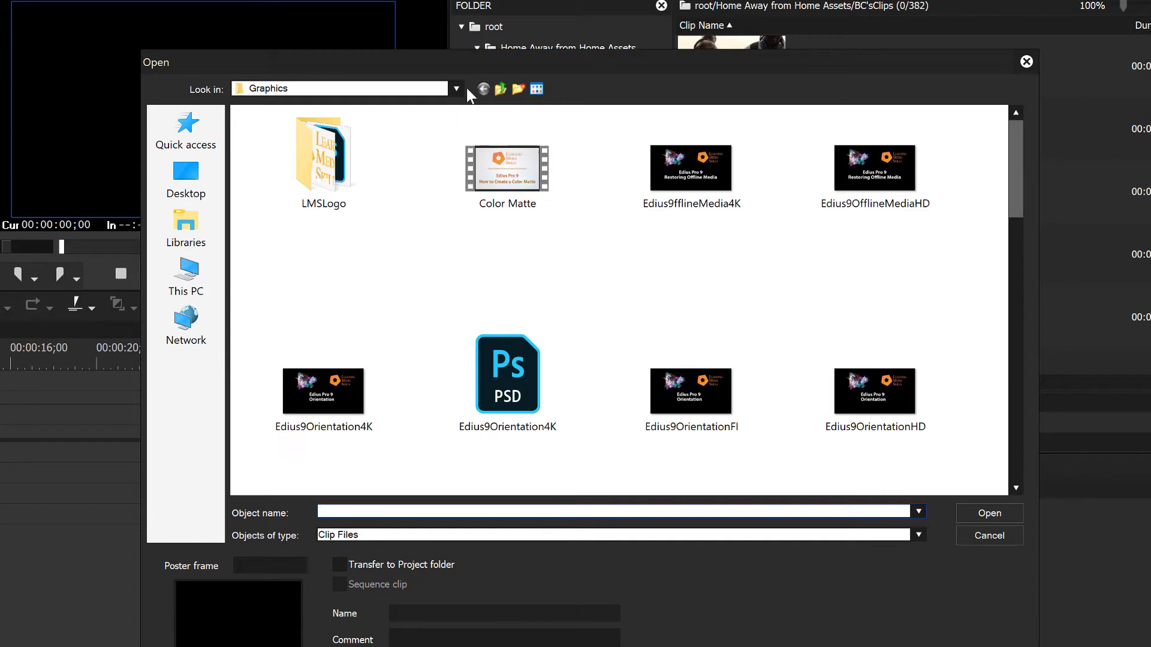
left_click(456, 87)
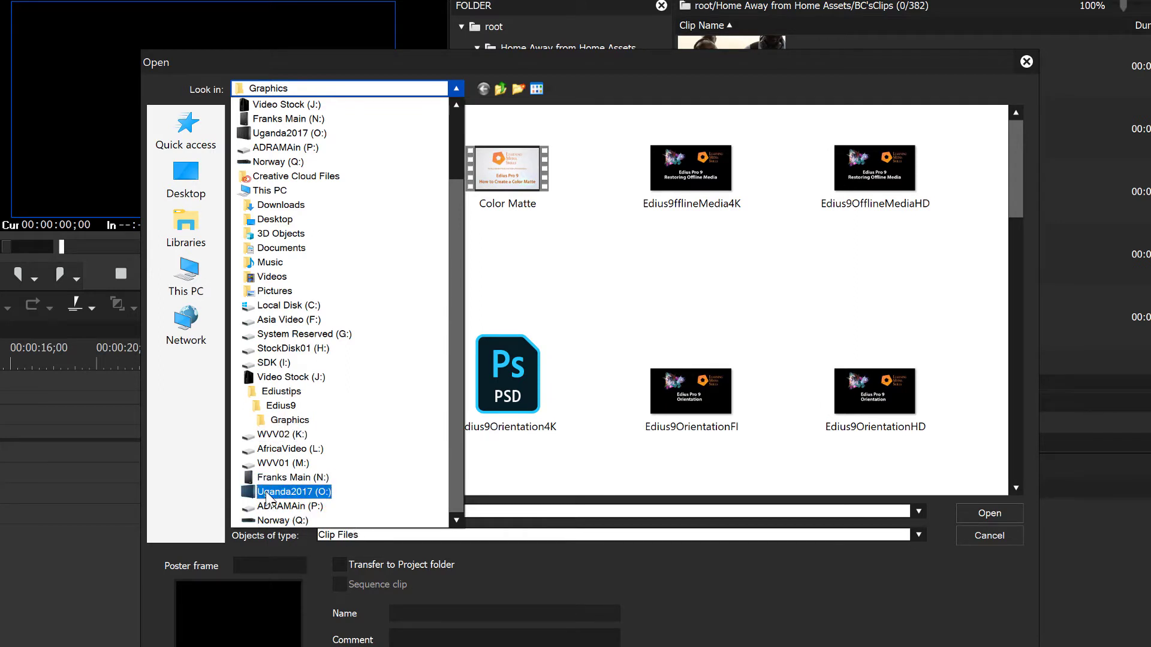
left_click(1001, 535)
left_click(998, 536)
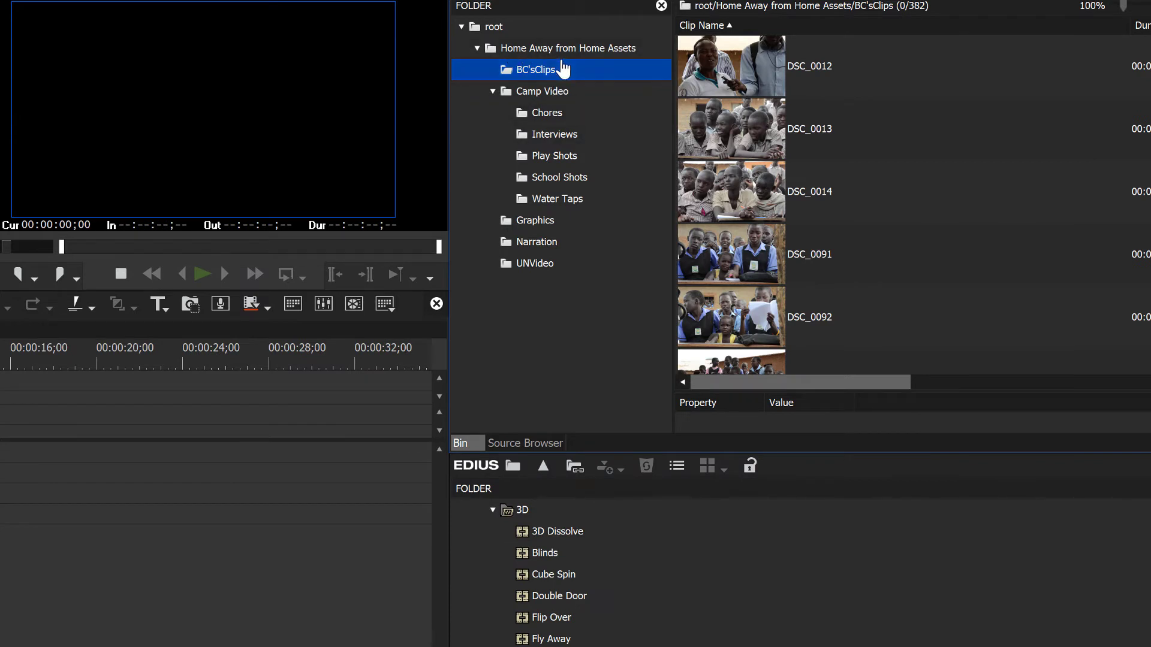
left_click(499, 29)
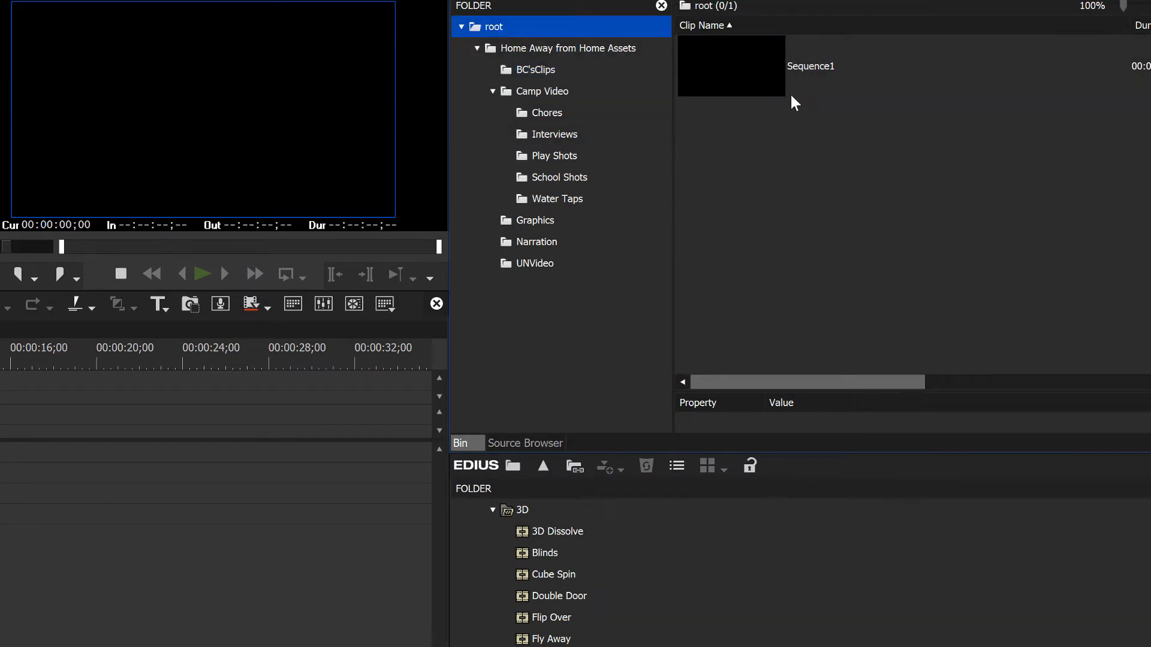
- Add a root subfolder named 'Sequences' and drag Sequence1 into it
right_click(554, 26)
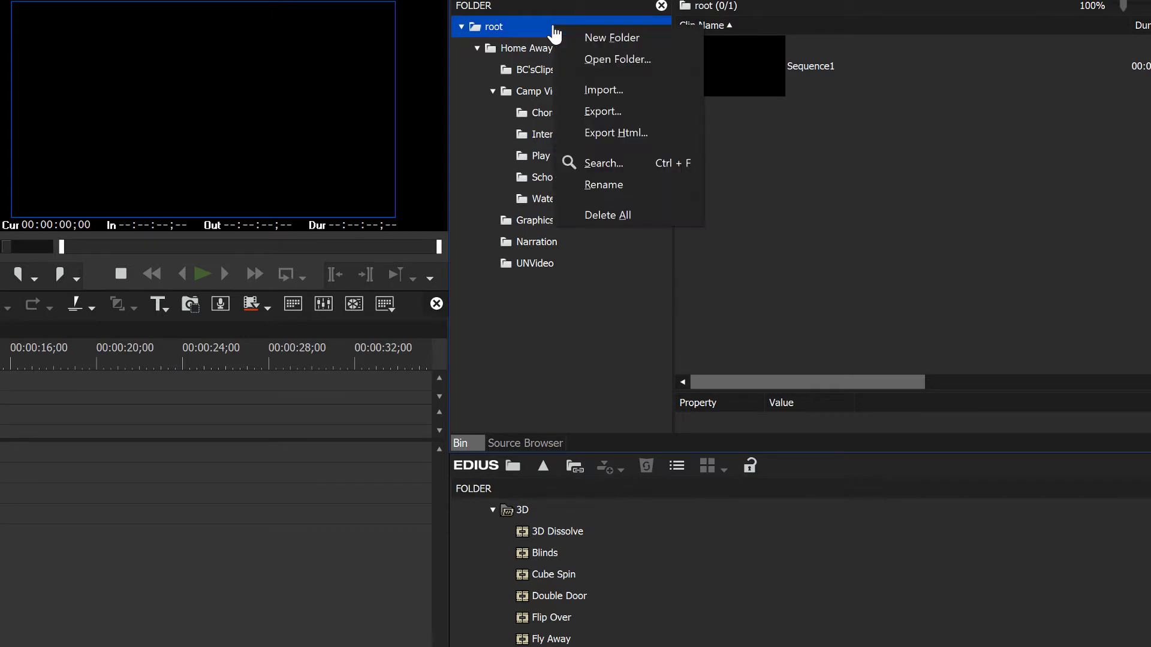
left_click(600, 37)
right_click(527, 26)
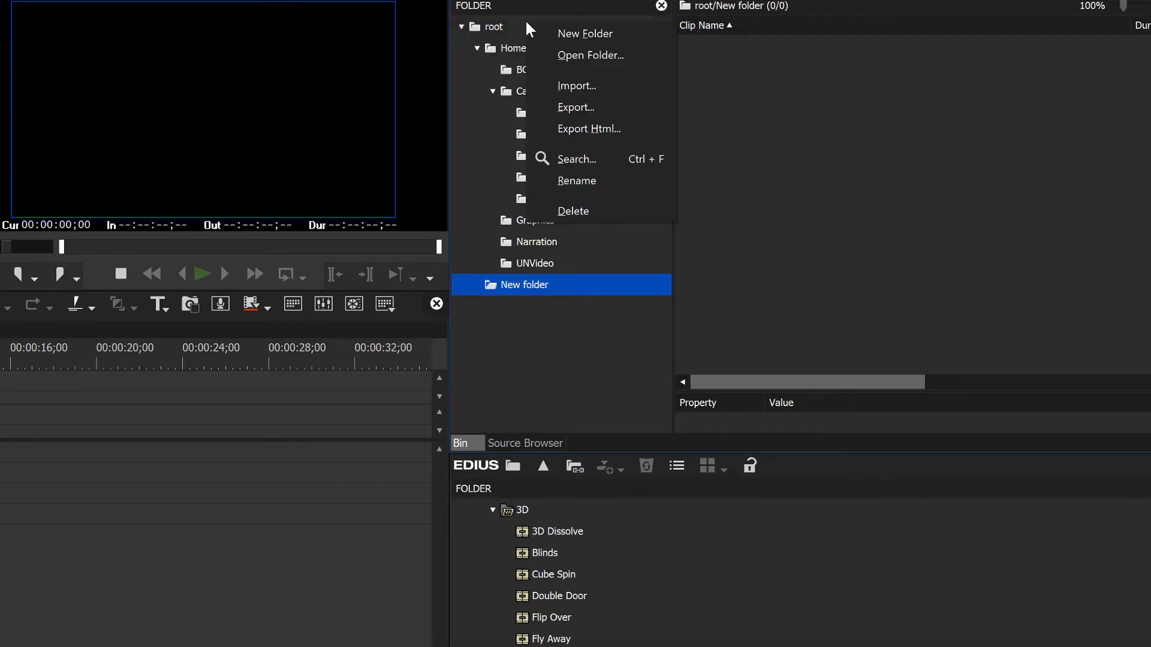
left_click(538, 286)
type("Sequences")
key("Return")
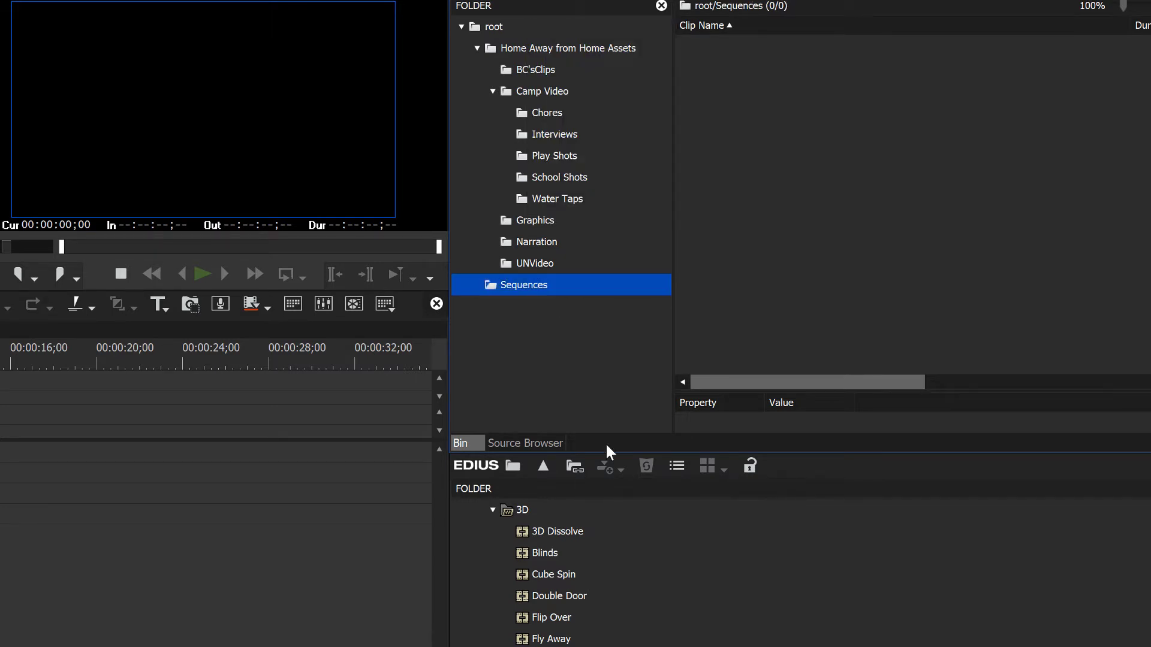
left_click(493, 26)
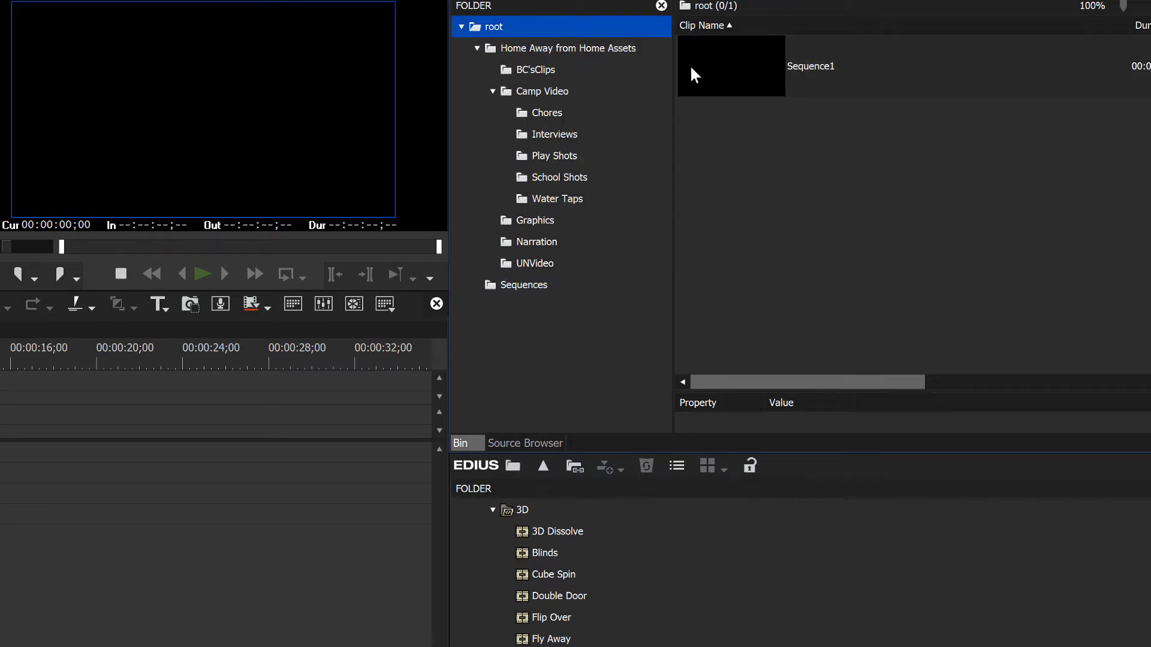
left_click_drag(752, 72, 516, 287)
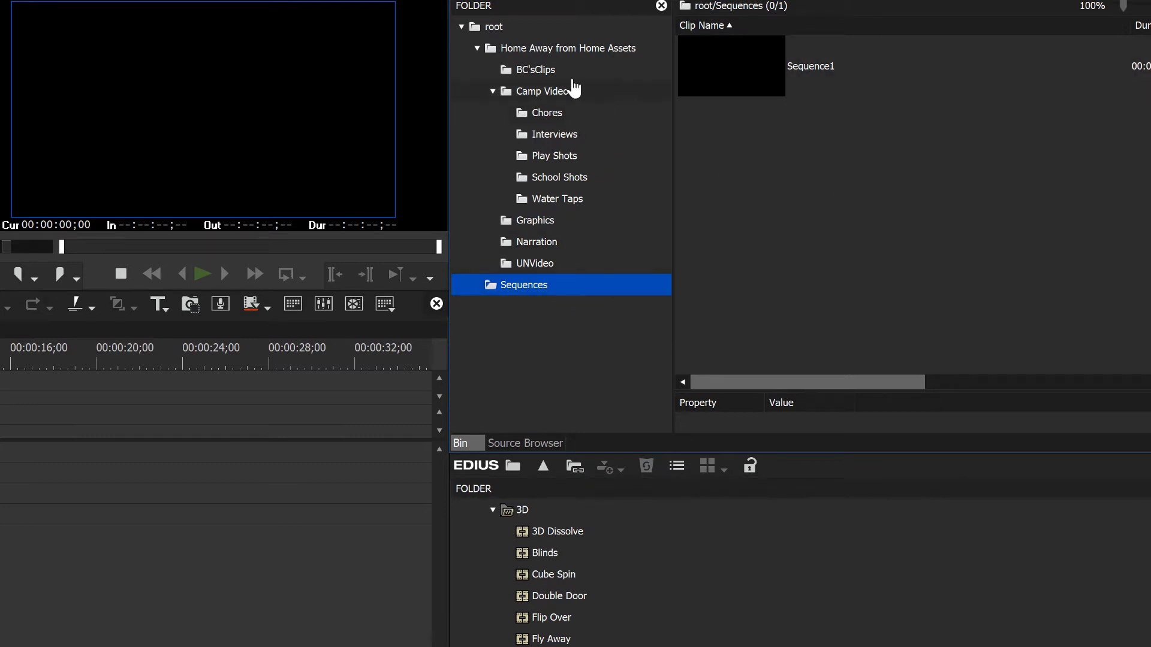
- Add all 487 MOV clips from O:\Uganda\Videos to the root bin via Add Clip
left_click(492, 29)
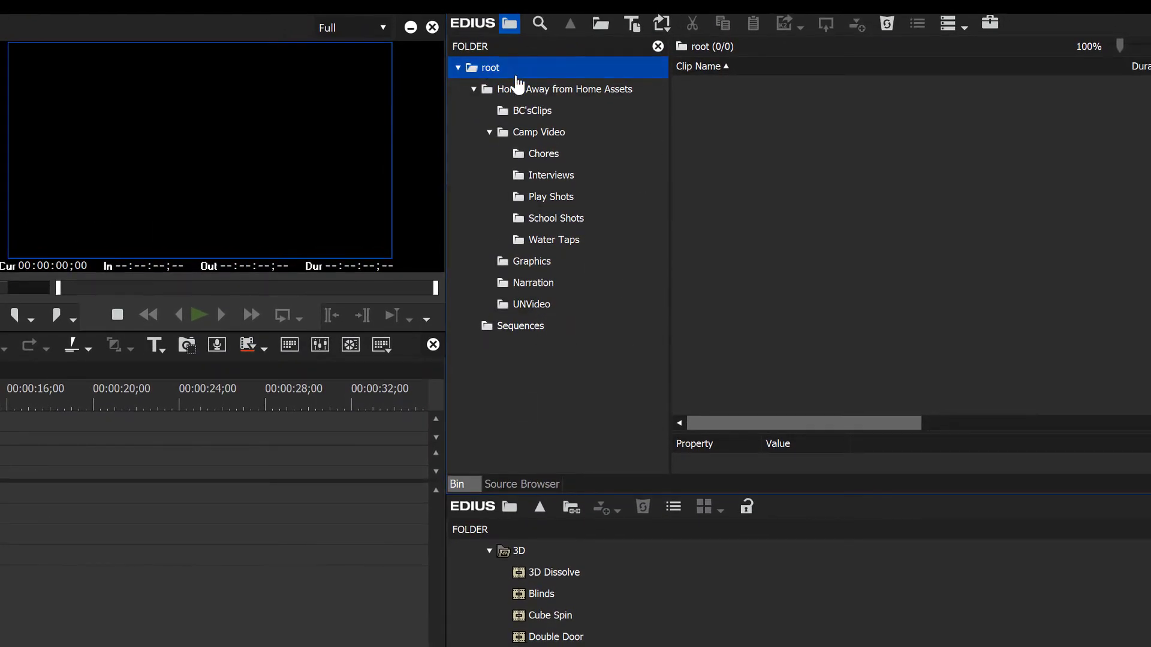
left_click(599, 23)
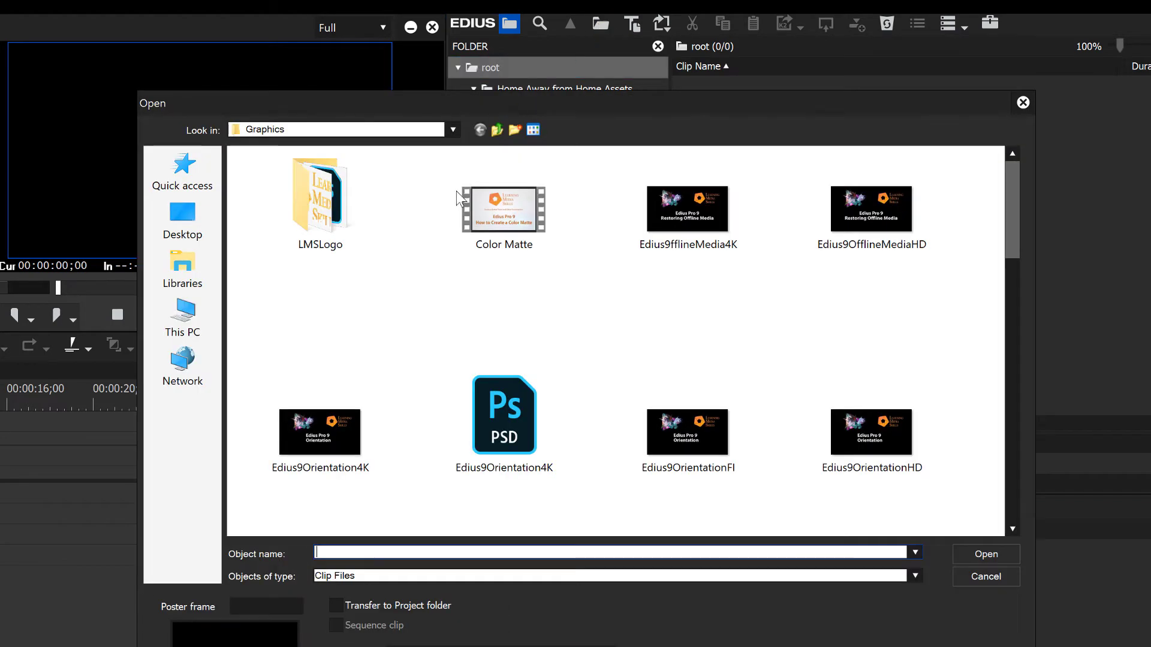
left_click(454, 130)
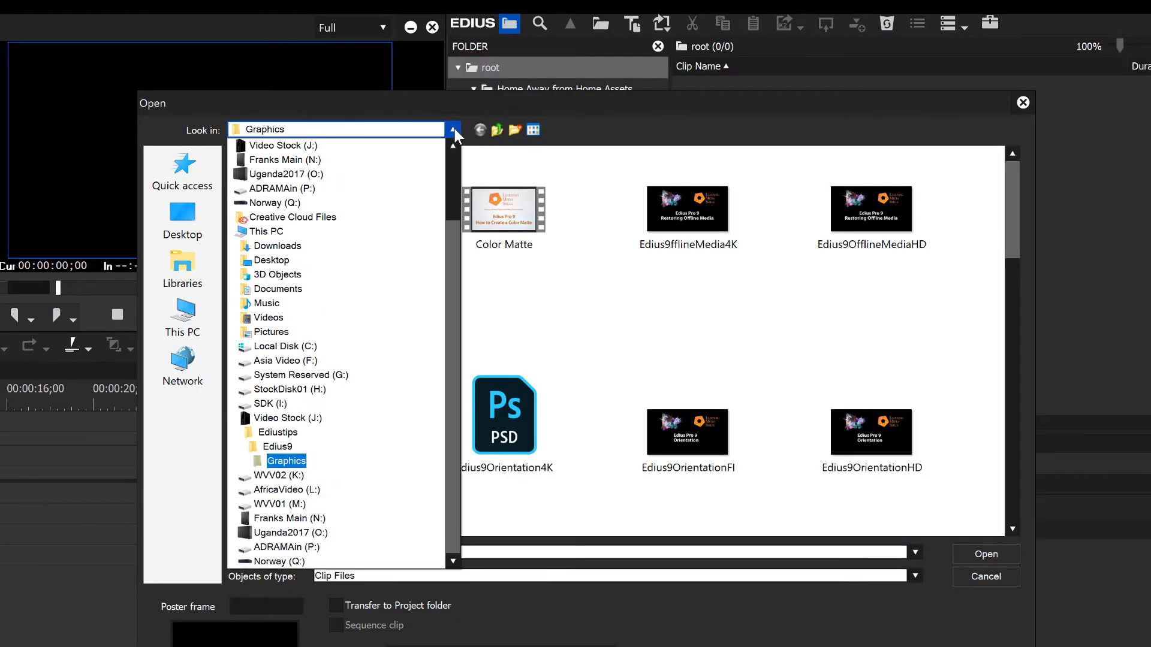
left_click(360, 531)
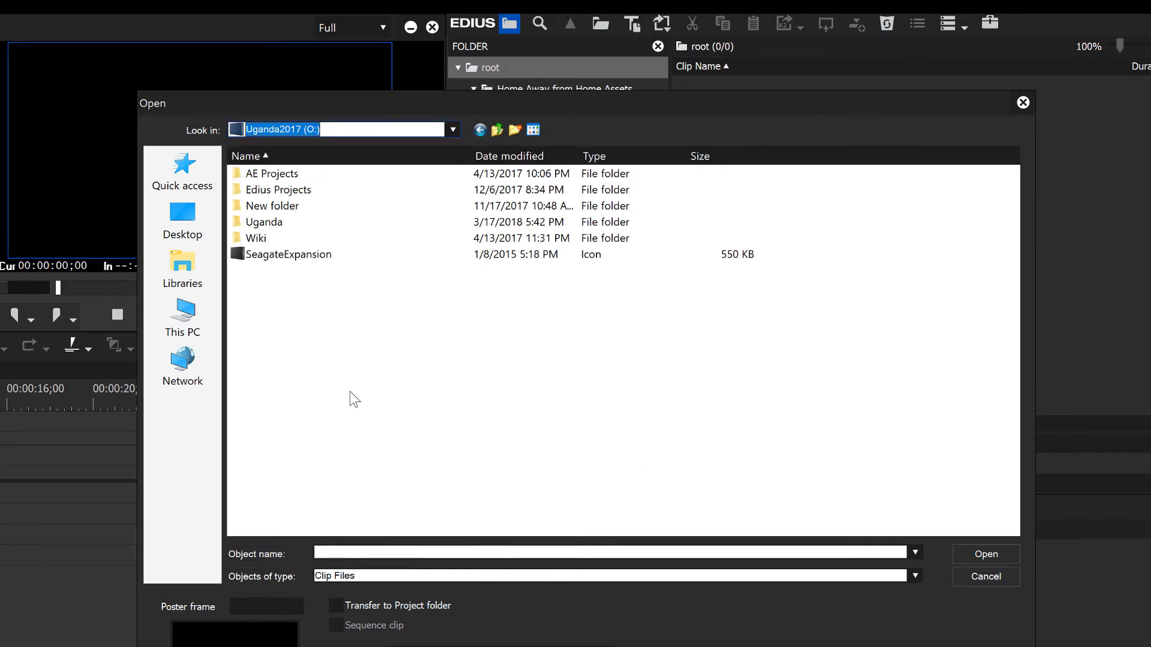
double_click(270, 223)
double_click(262, 254)
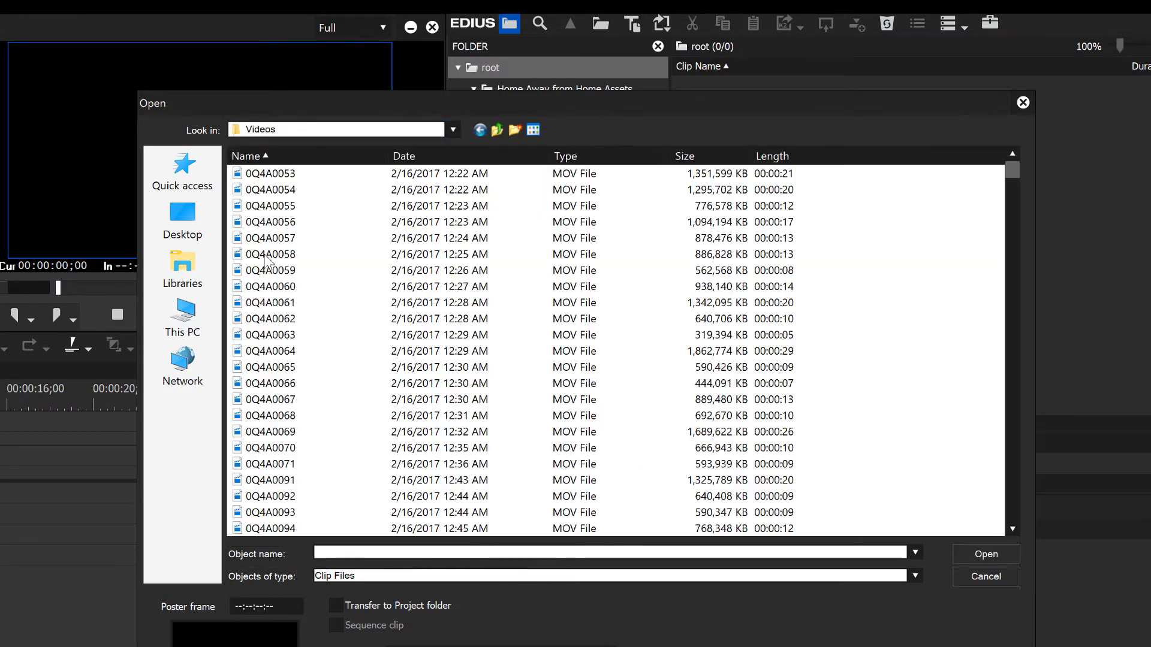
scroll(327, 234, "down", 20)
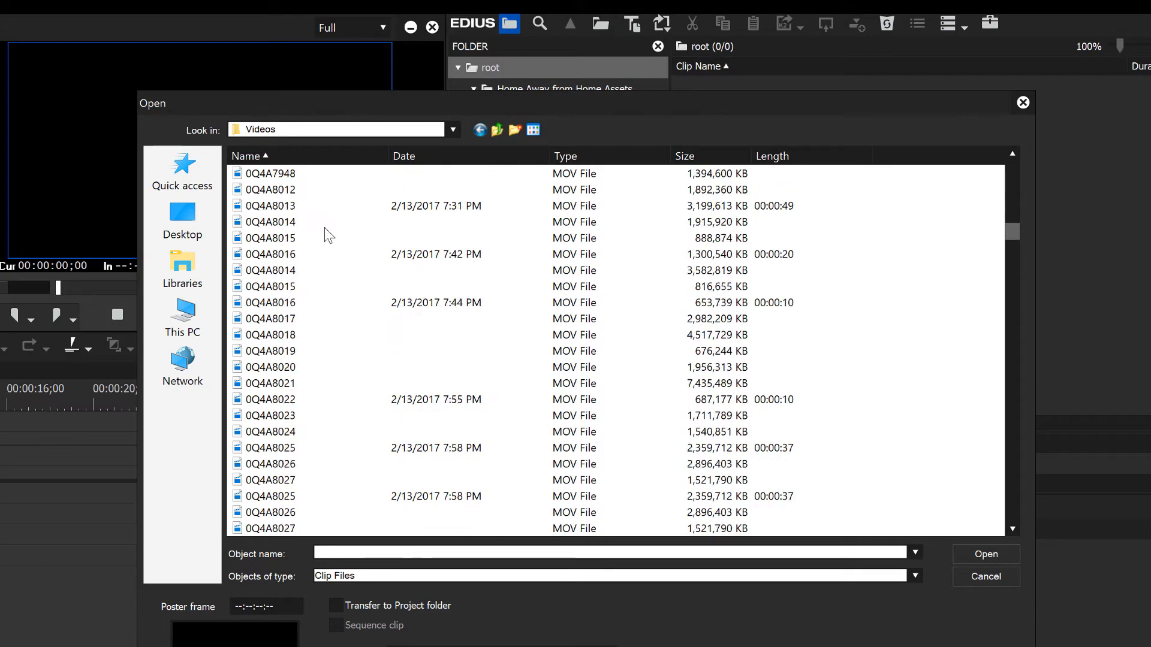
scroll(325, 228, "up", 9)
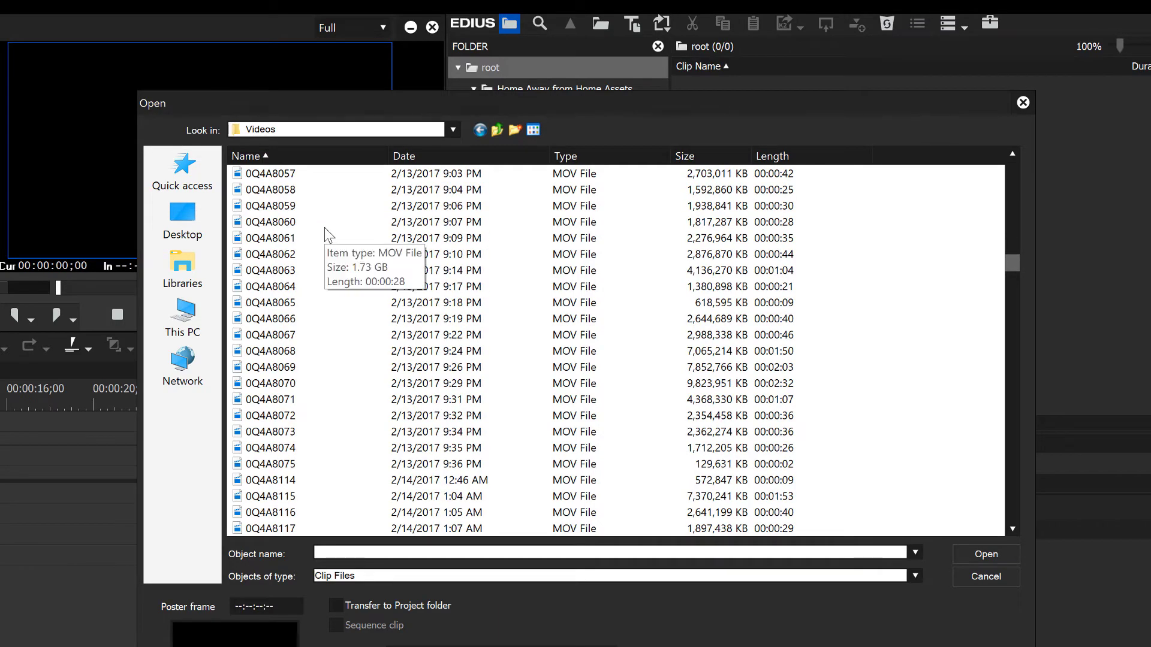
key("ctrl+a")
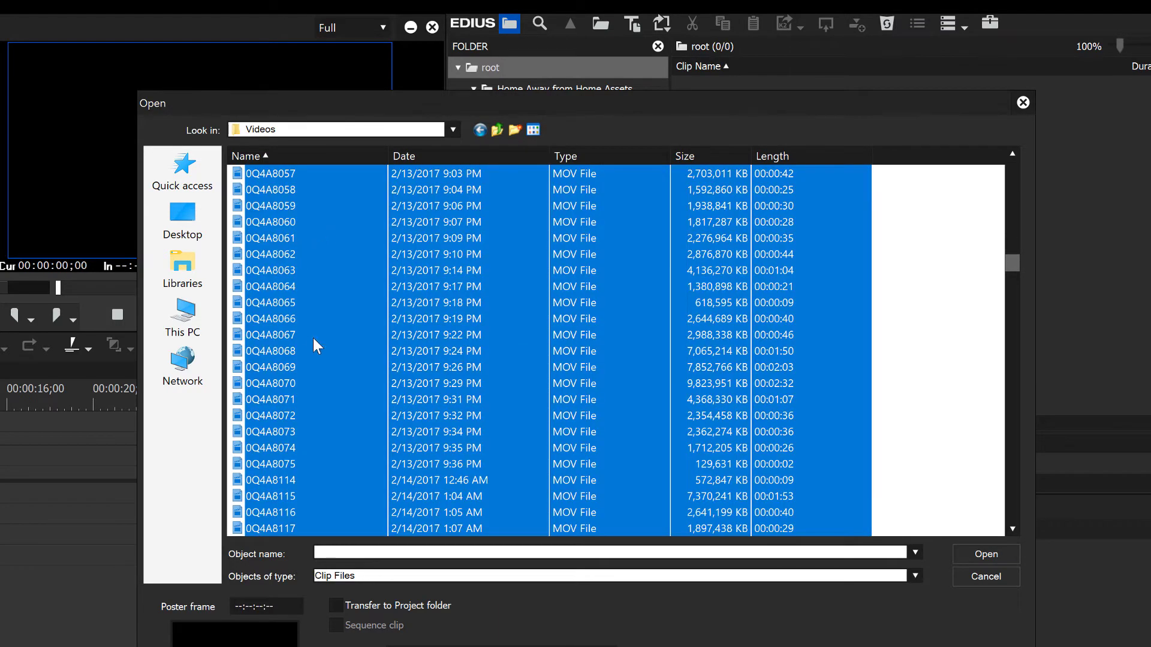
left_click(996, 556)
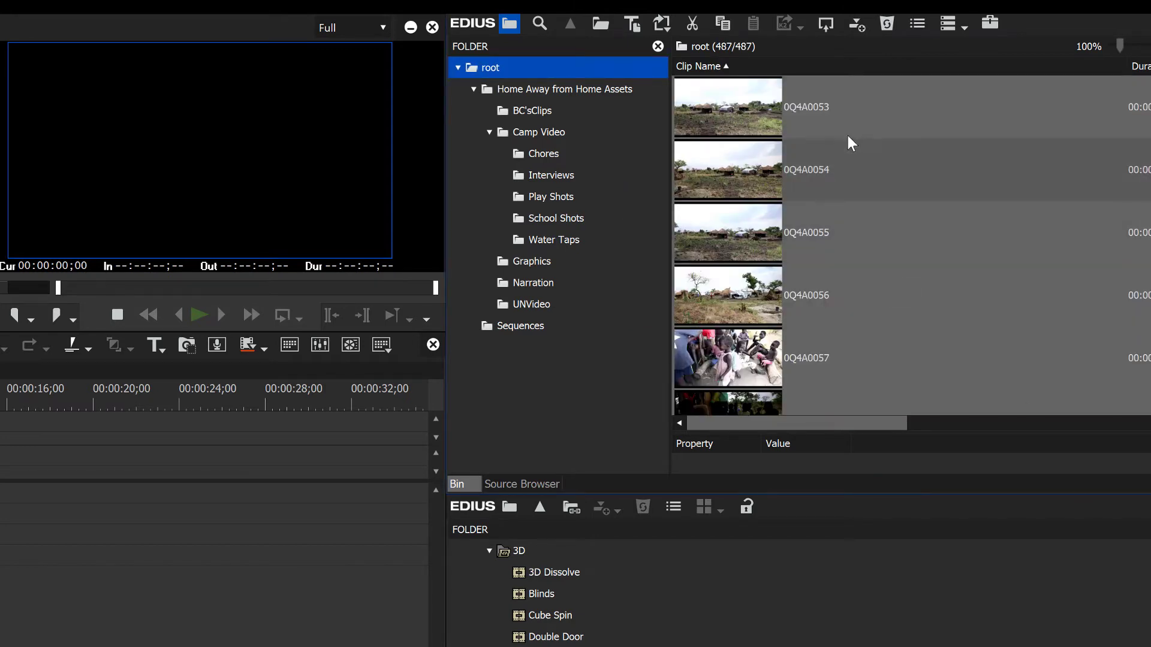
- Switch the bin's view mode to Thumbnail
scroll(751, 257, "down", 3)
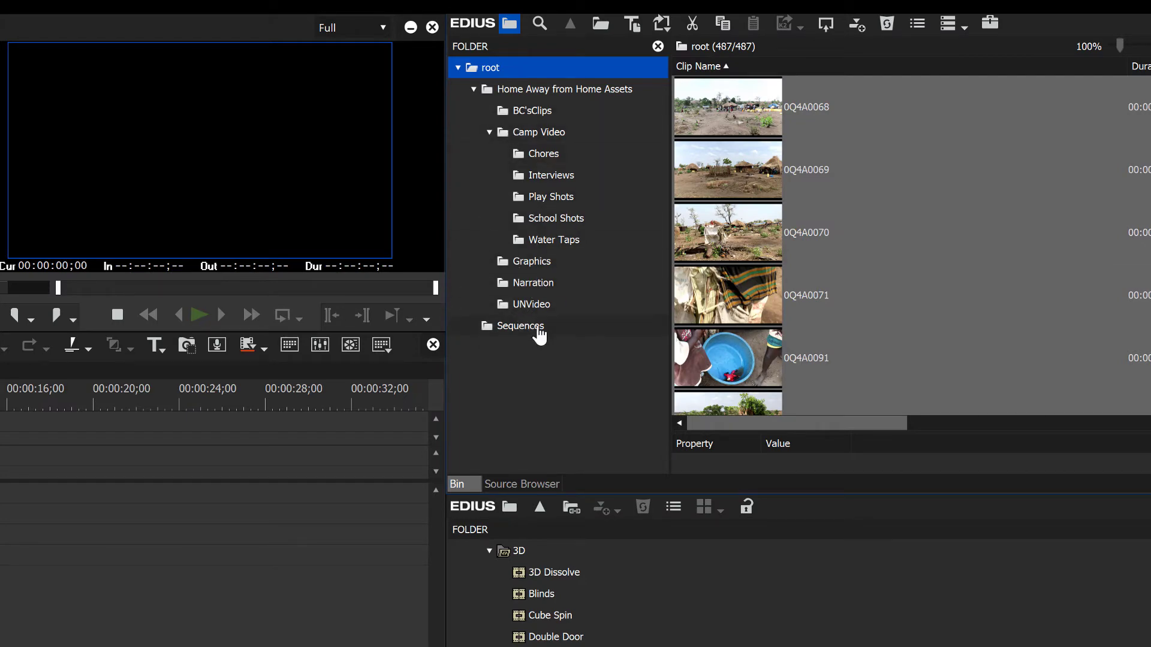
scroll(770, 240, "up", 3)
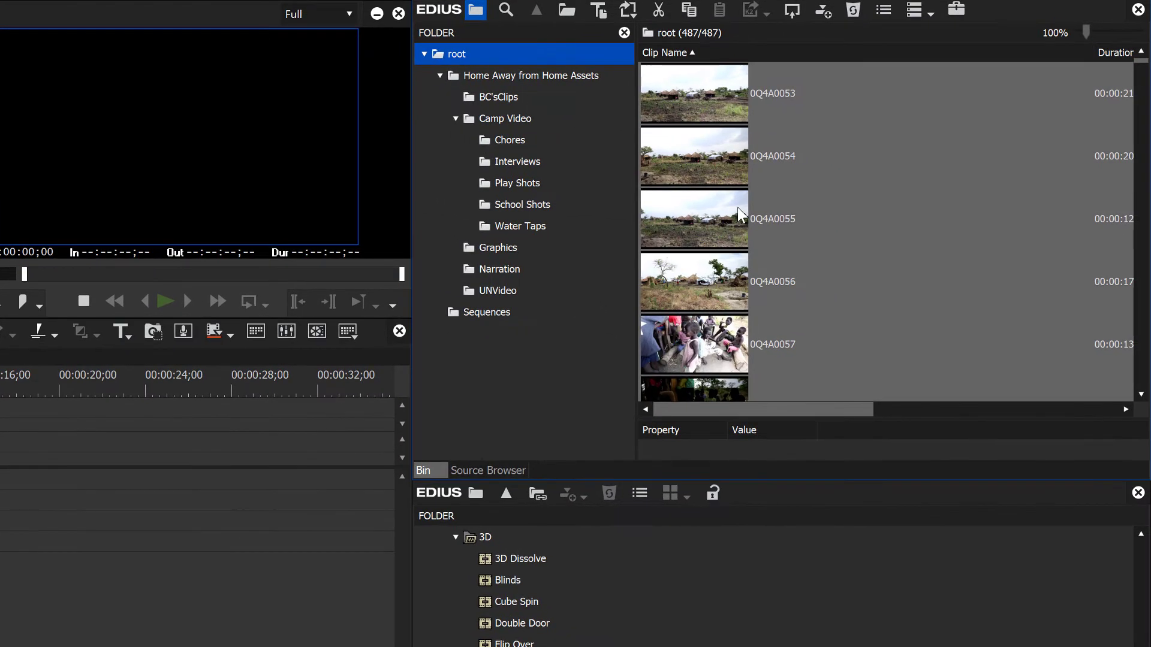
left_click(929, 11)
left_click(933, 52)
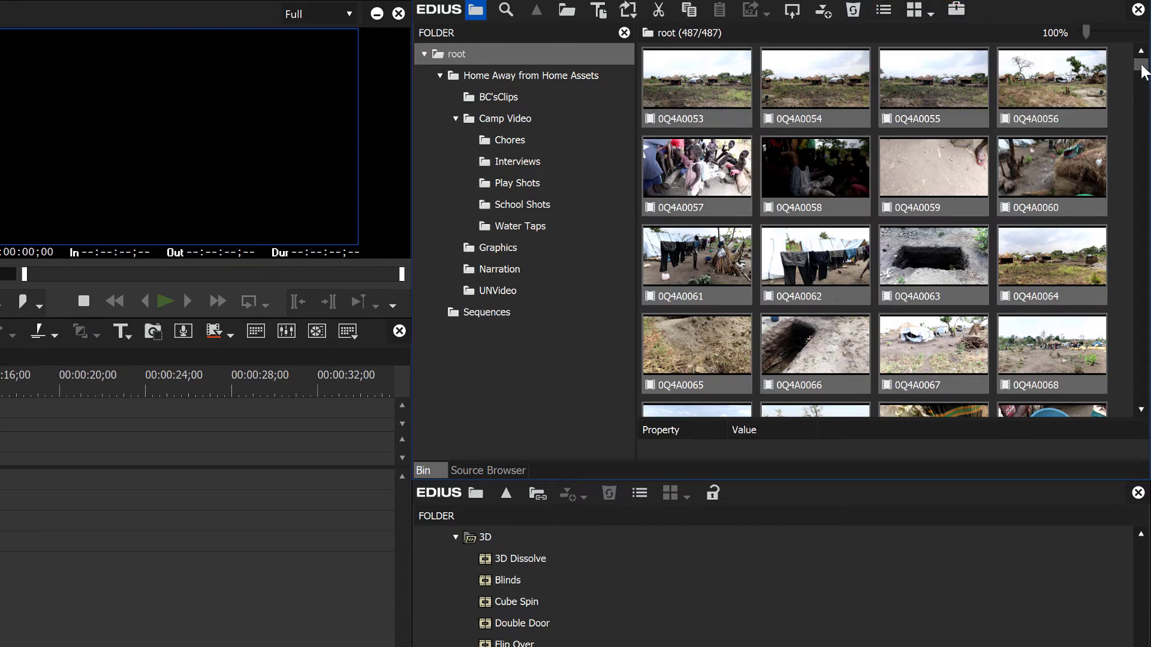
mouse_move(1141, 71)
left_mouse_down()
mouse_move(1142, 102)
mouse_move(1141, 64)
left_mouse_up()
- Review the Play Shots and School Shots clips, then create a new folder inside Camp Video
left_click(505, 185)
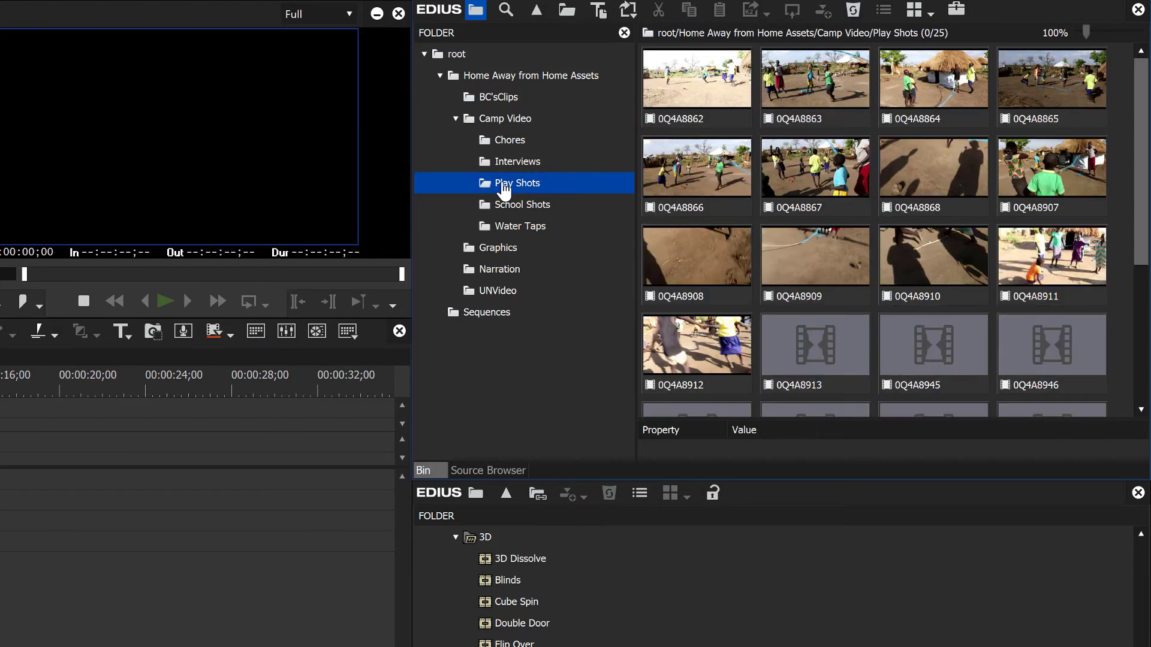
left_click(517, 210)
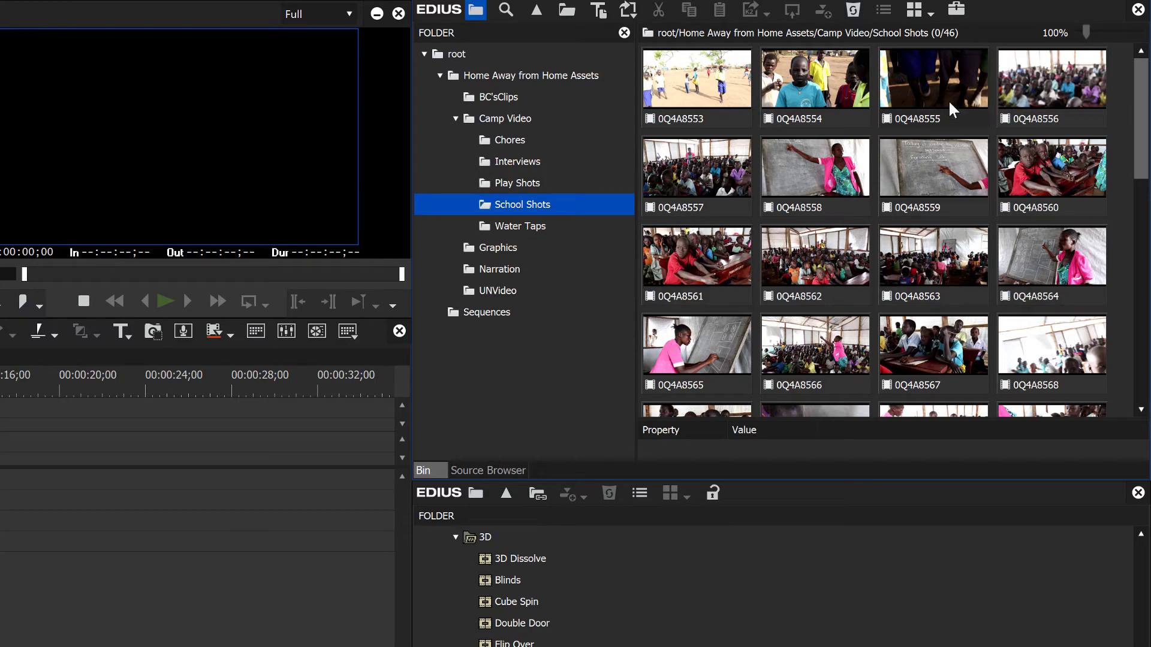
key("Home")
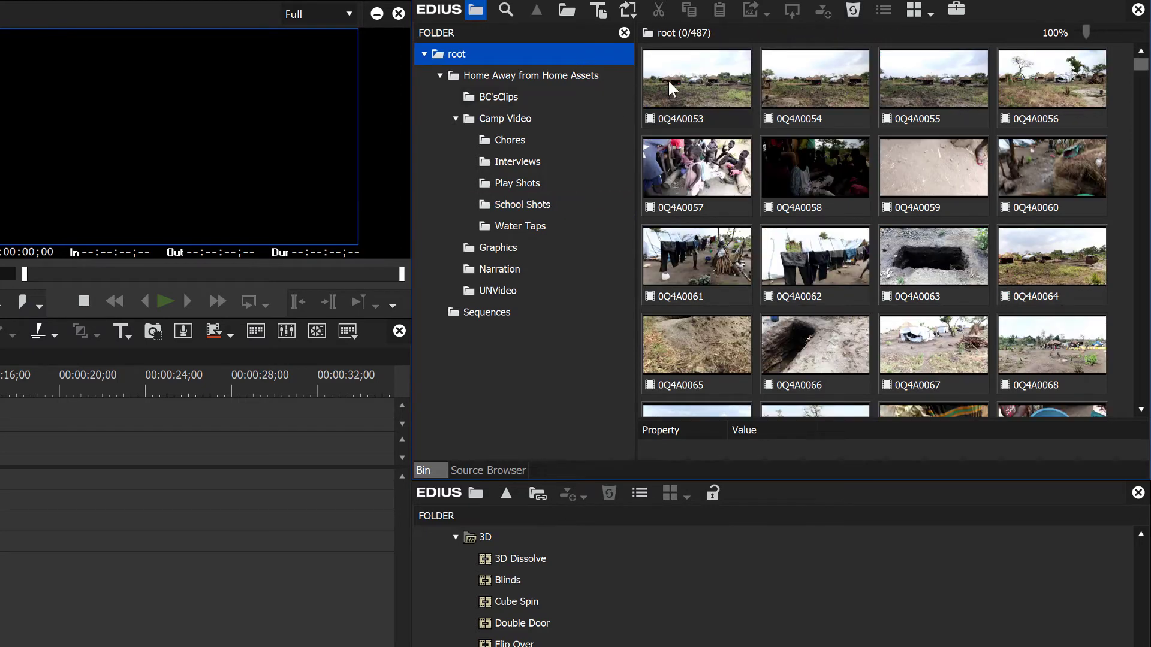
scroll(1089, 246, "down", 10)
scroll(1087, 246, "up", 10)
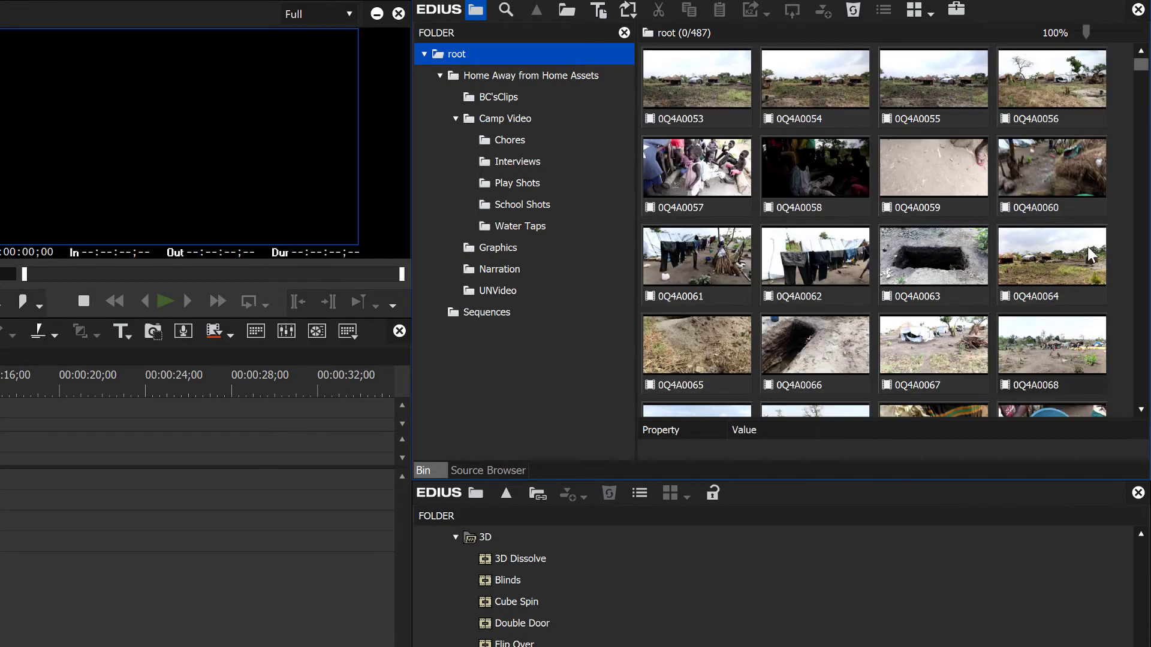
right_click(510, 124)
left_click(593, 134)
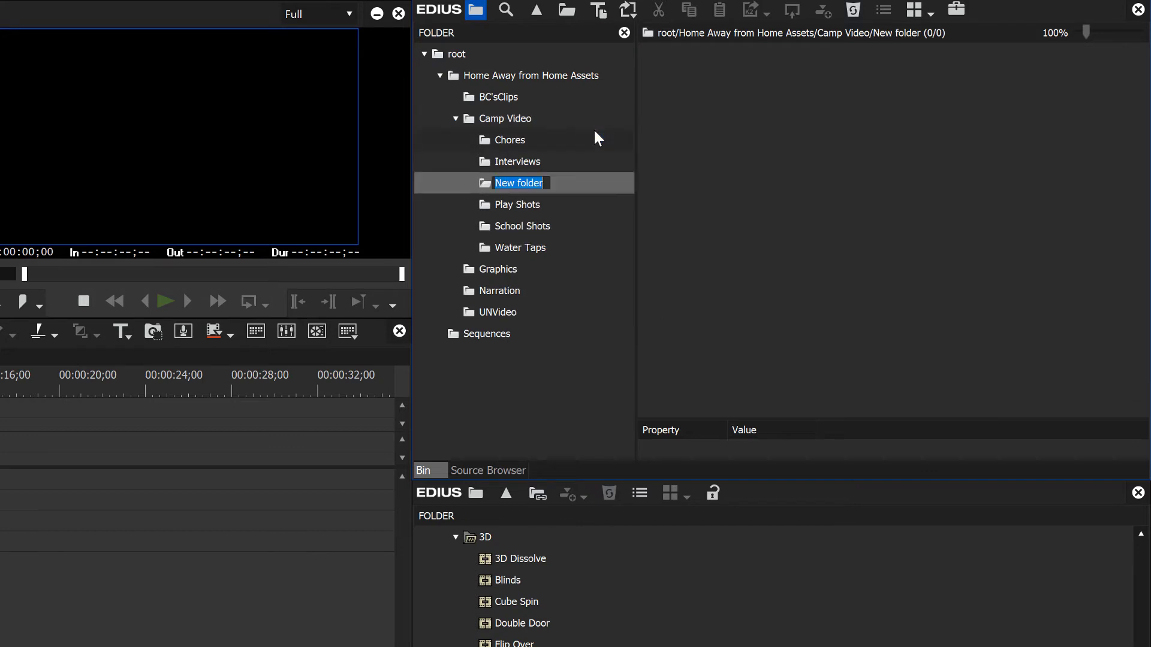
- Name the folder 'Camp Shots' and move root clips 0Q4A0053 through 0Q4A0099 (28 clips) into it
type("Camp Shots")
key("Return")
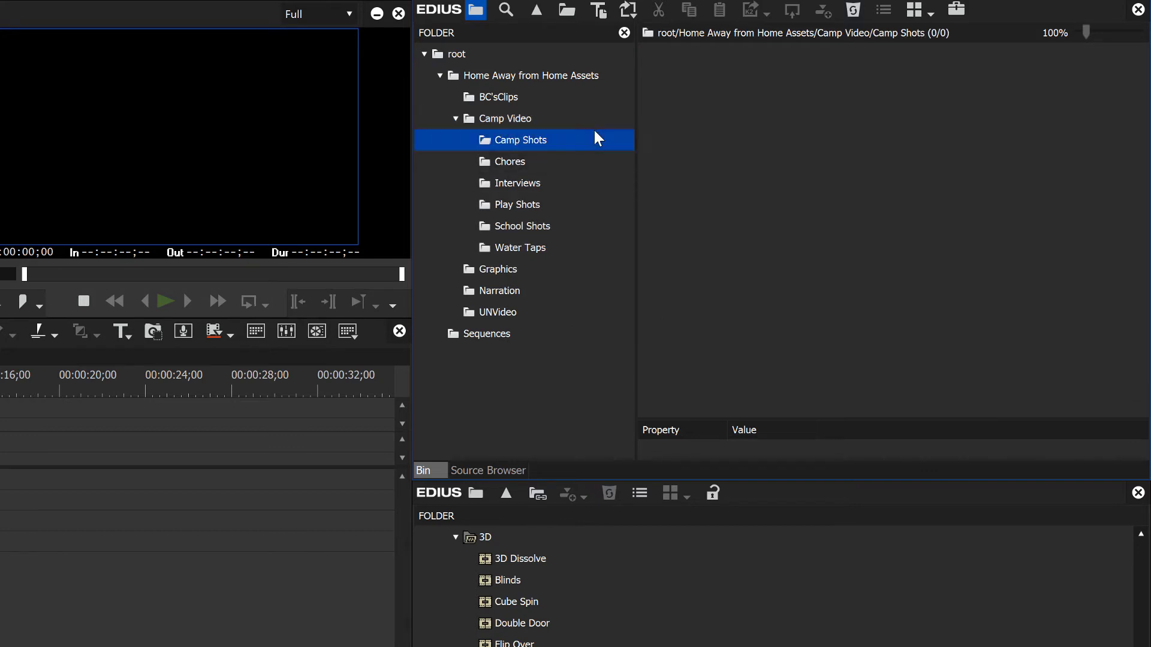
left_click(459, 55)
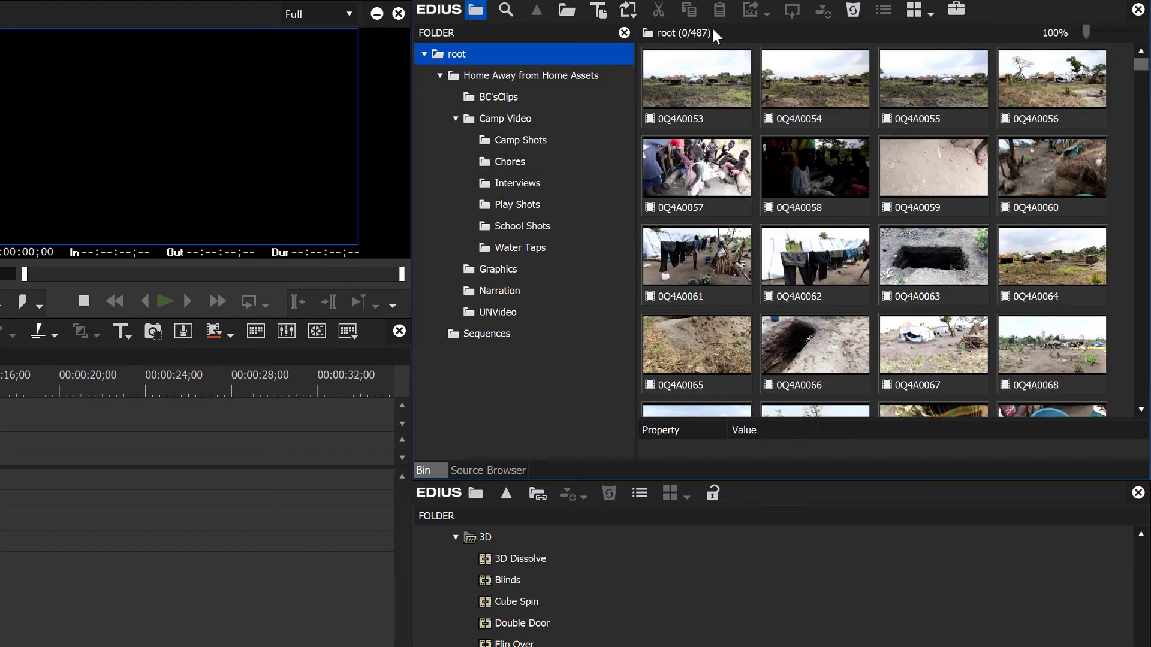
left_click(705, 71)
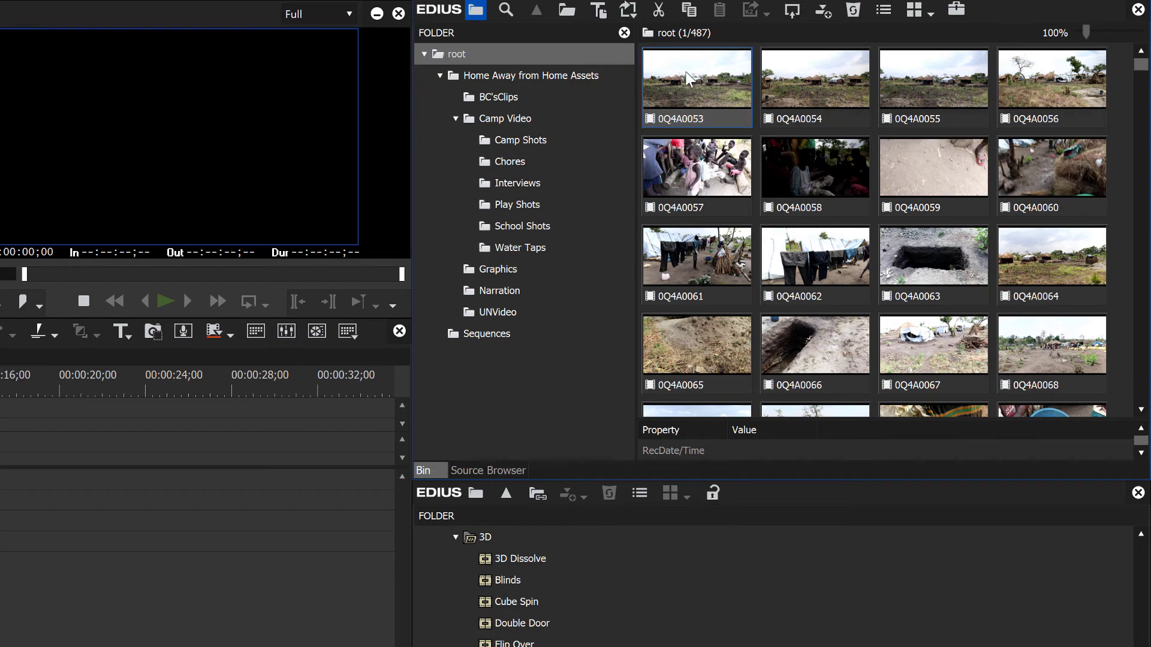
scroll(685, 72, "down", 3)
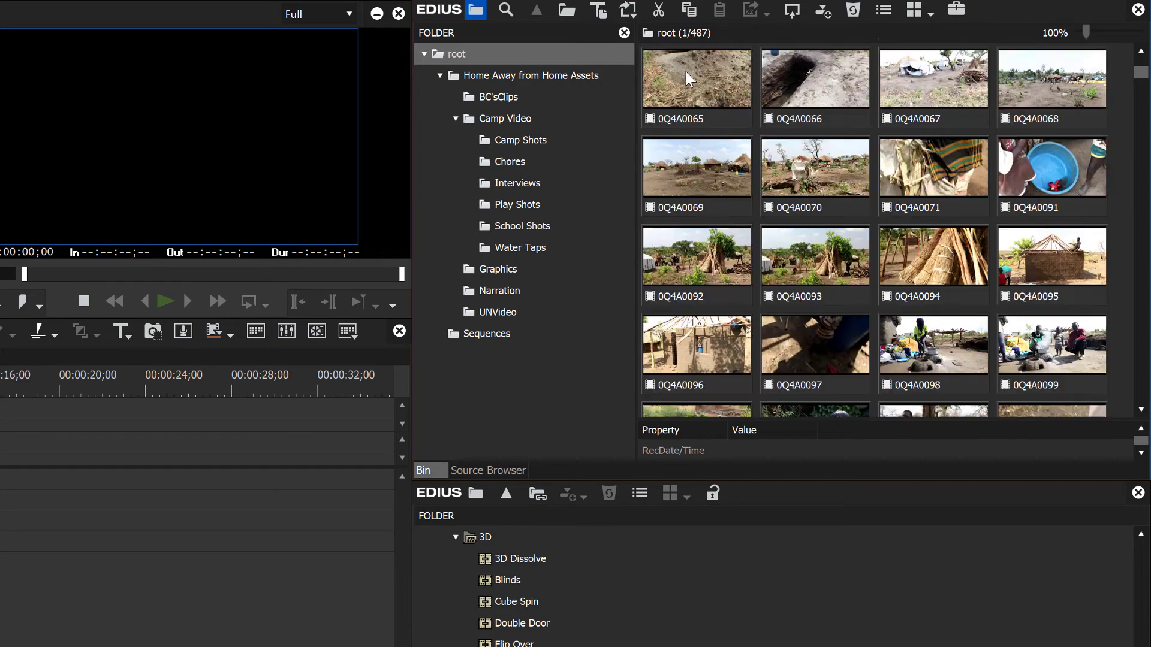
scroll(685, 70, "down", 2)
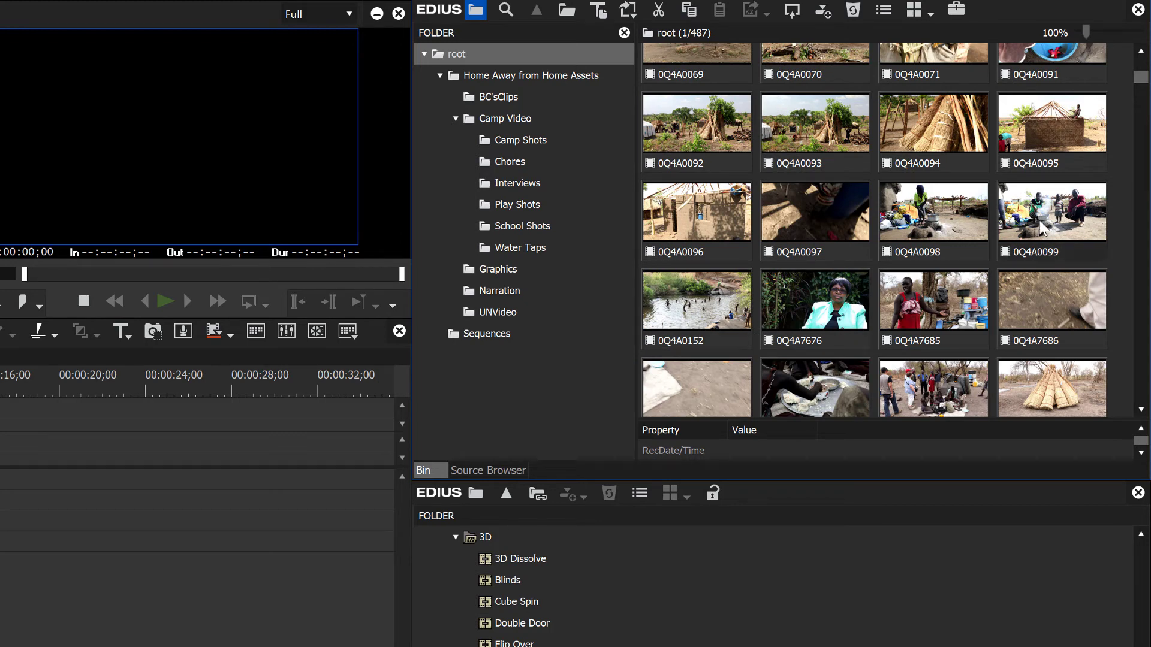
left_click(1066, 220)
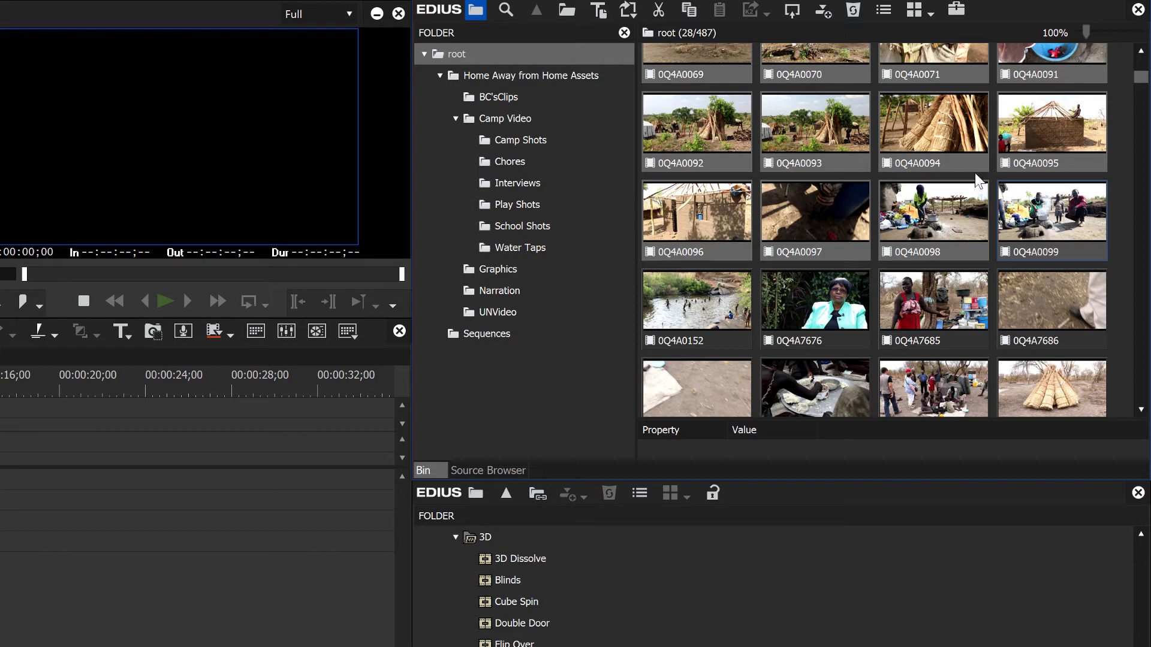
left_click_drag(1143, 80, 1144, 80)
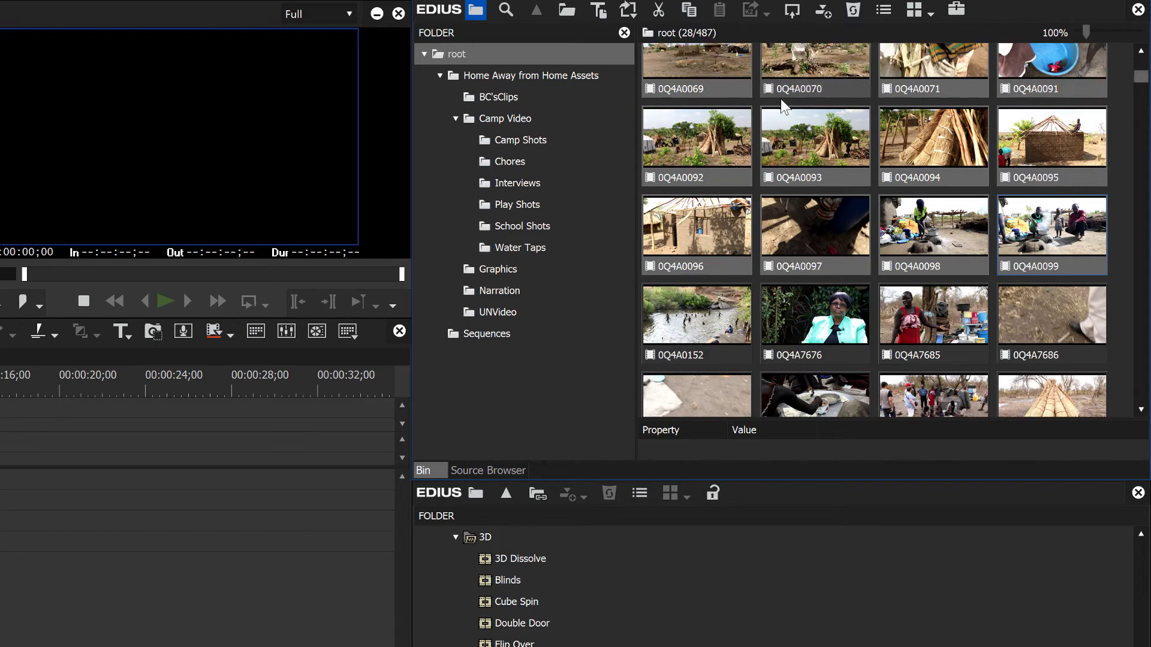
left_click_drag(696, 136, 557, 141)
- Create a new folder named 'Meeting' inside Camp Video
scroll(839, 201, "up", 5)
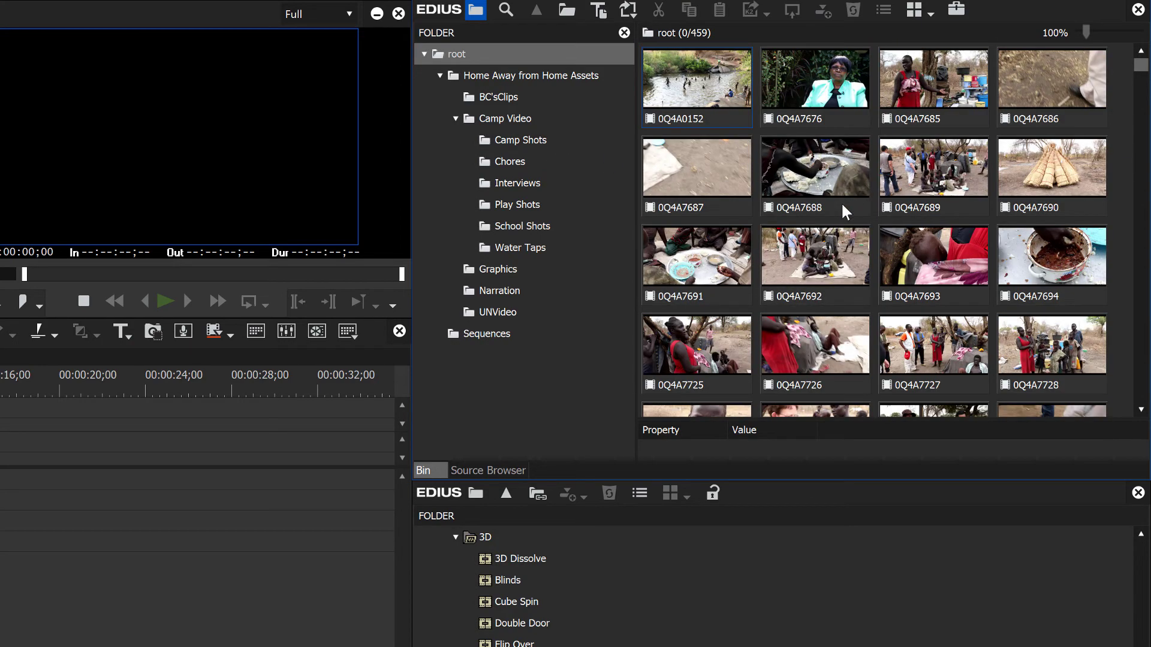
scroll(842, 205, "down", 10)
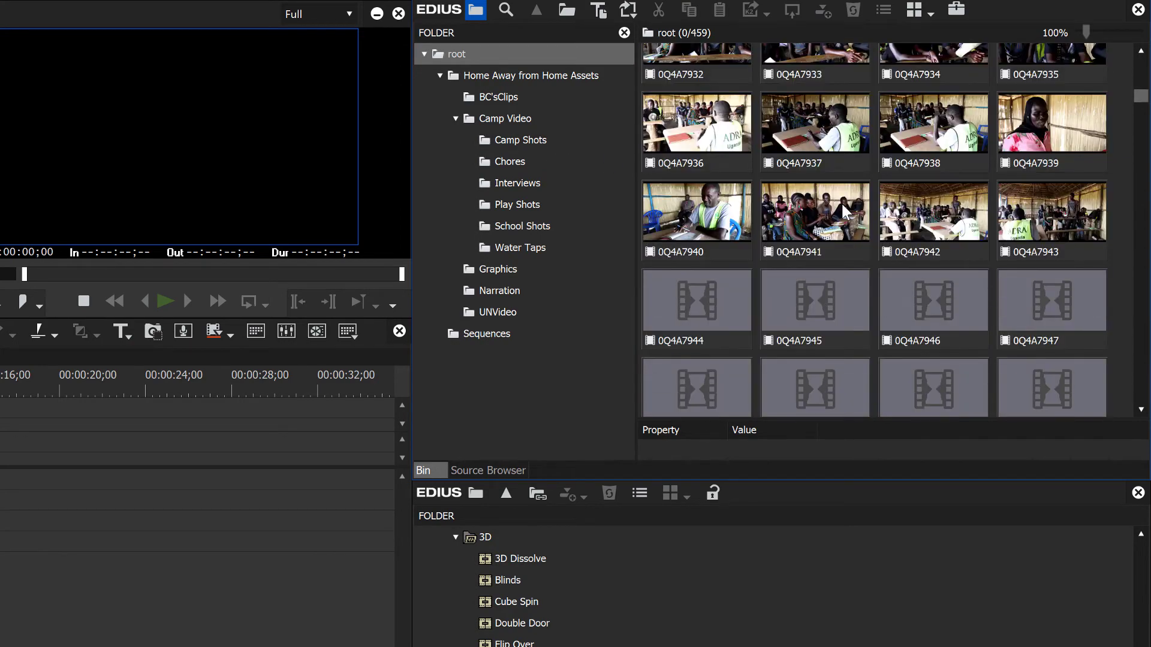
scroll(843, 209, "down", 6)
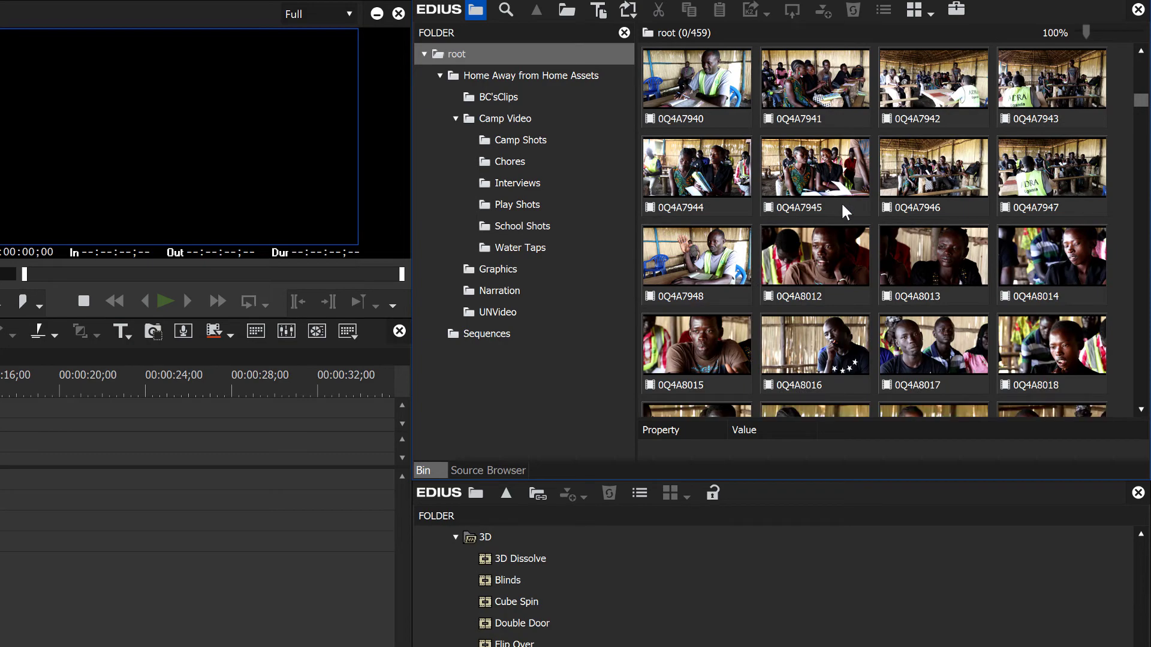
scroll(842, 205, "down", 5)
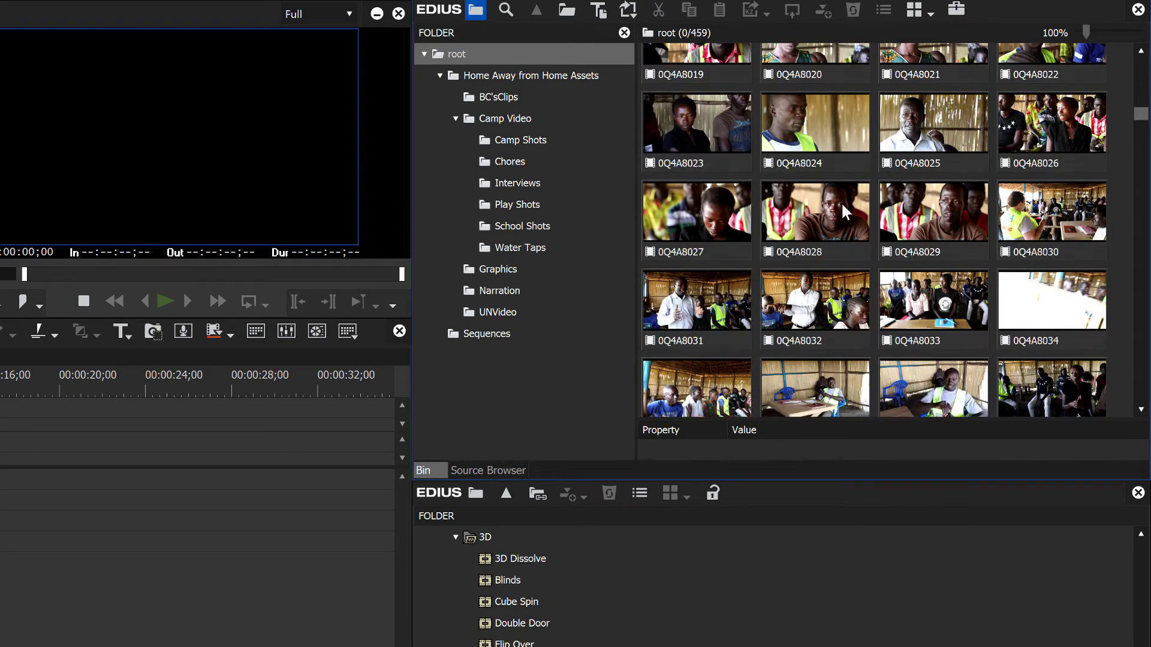
scroll(841, 202, "up", 5)
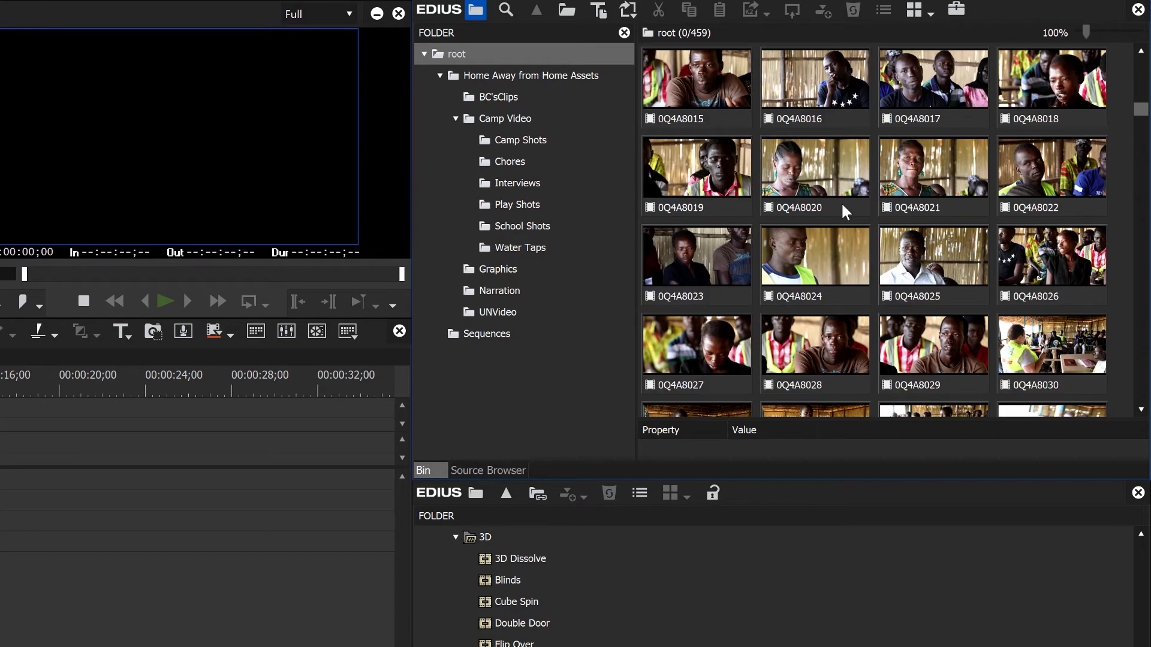
right_click(507, 127)
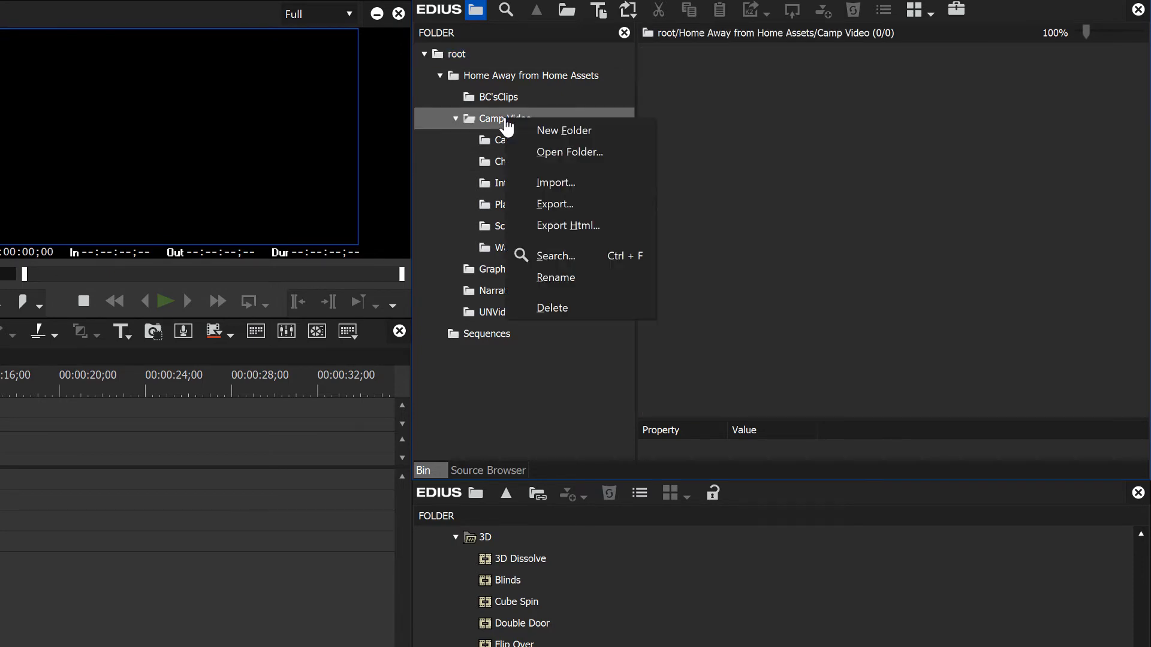
left_click(545, 130)
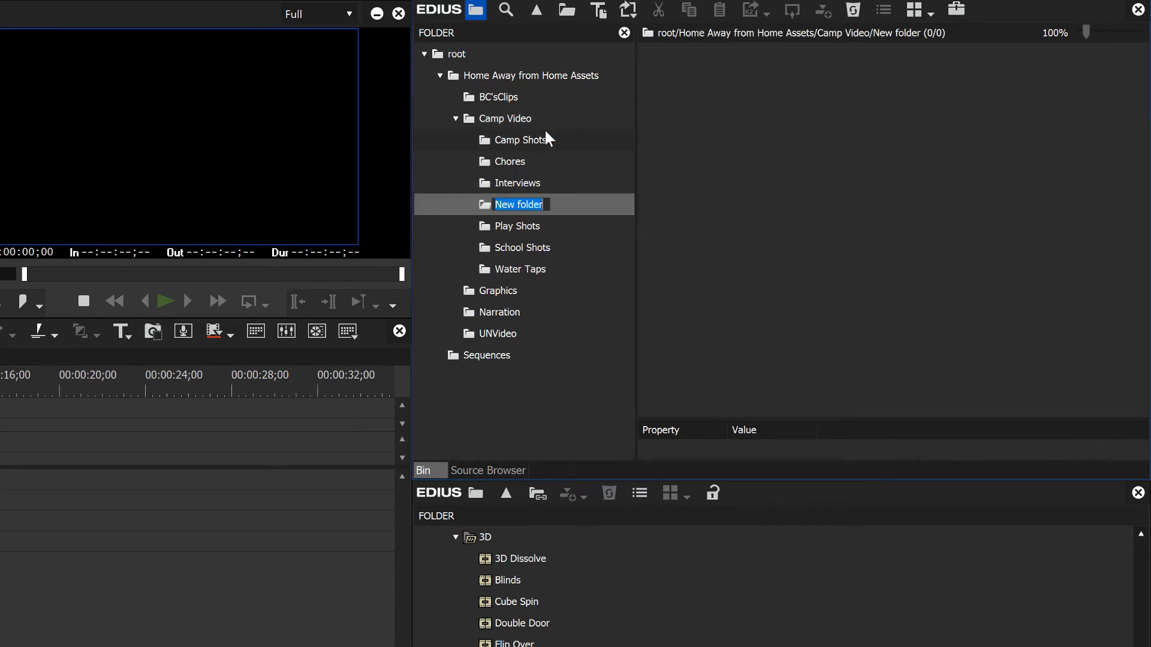
type("Meeting")
key("Return")
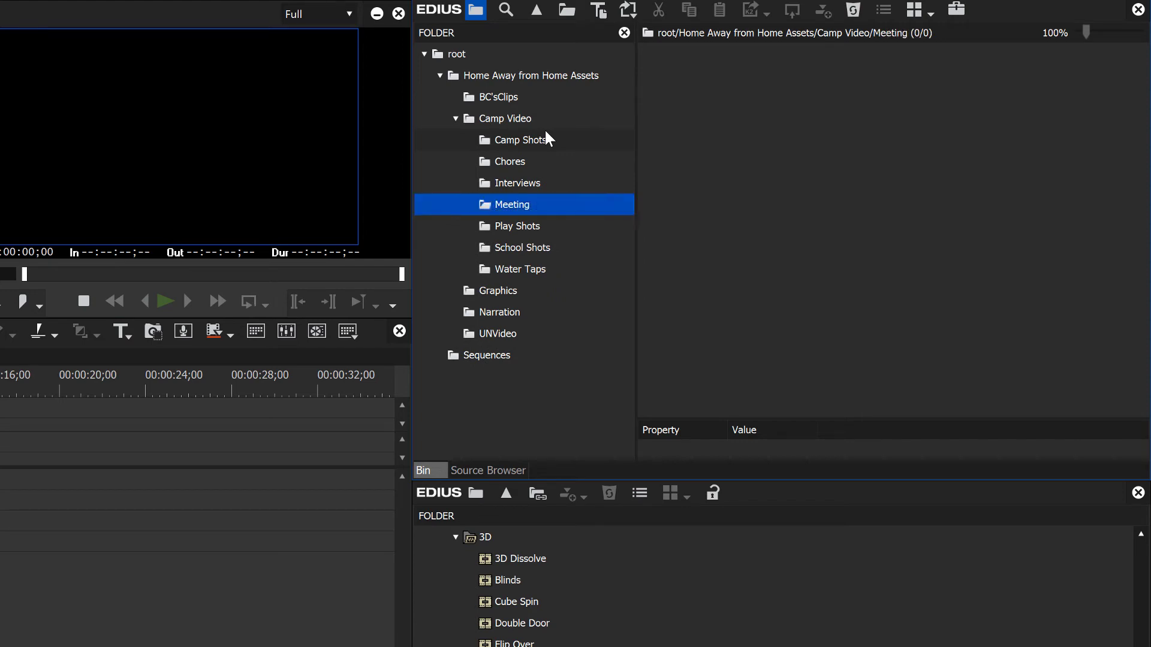
- Move root-bin clips 0Q4A7930 through 0Q4A8055 into the Meeting folder
left_click(455, 54)
scroll(804, 177, "down", 10)
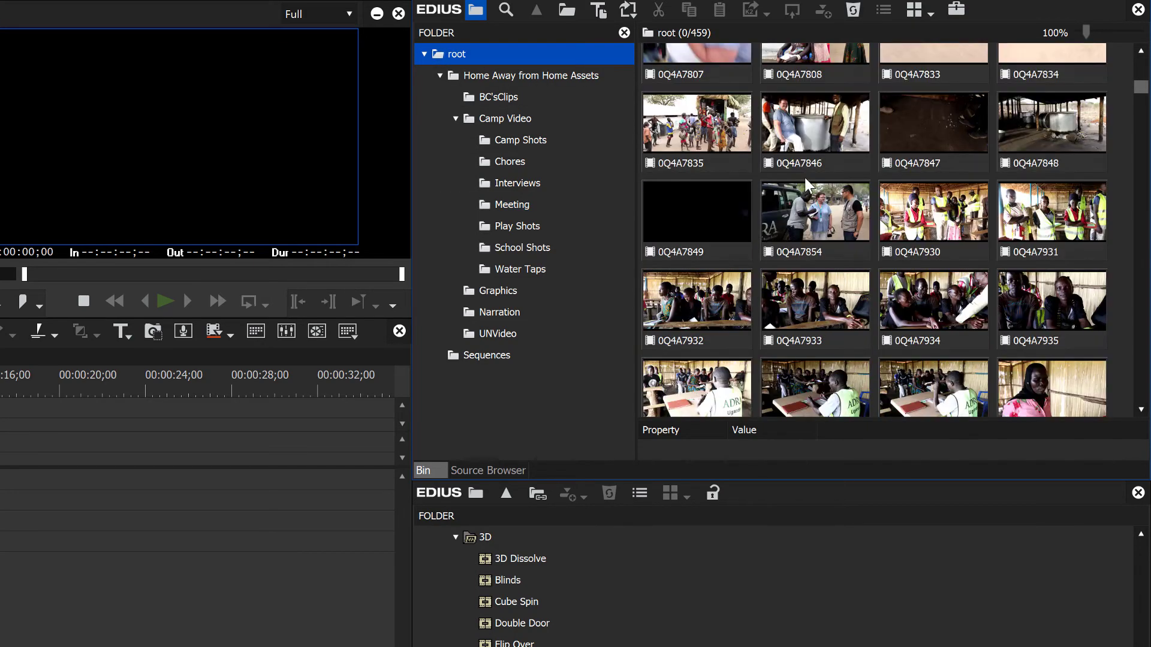
scroll(805, 177, "down", 2)
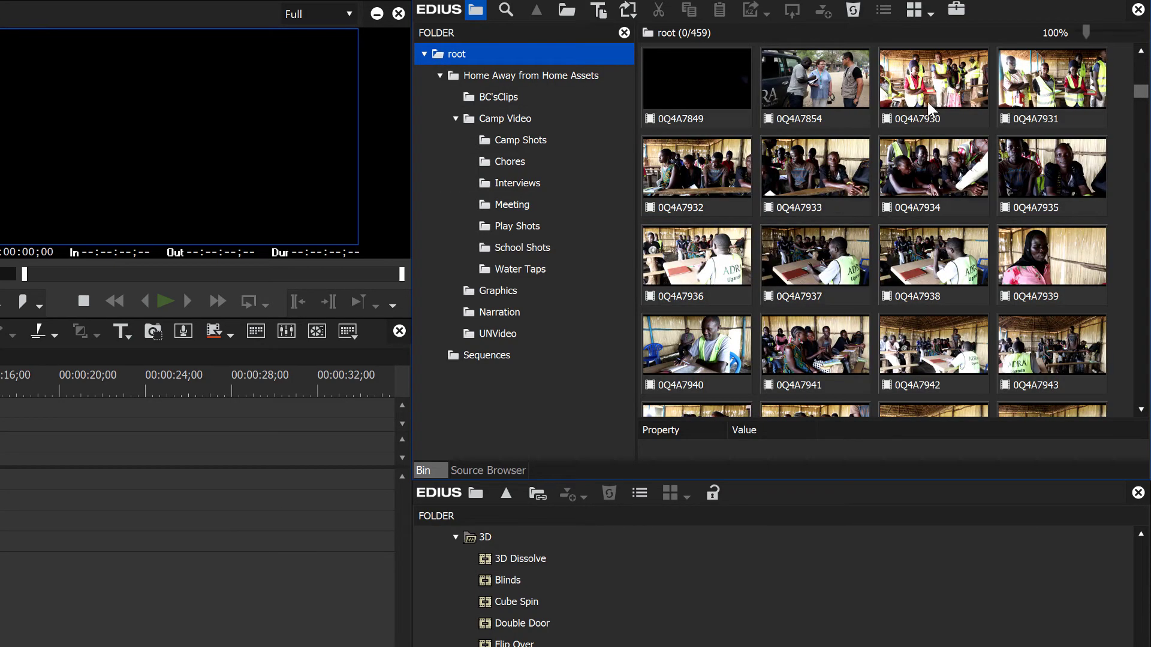
left_click(924, 101)
scroll(926, 175, "down", 6)
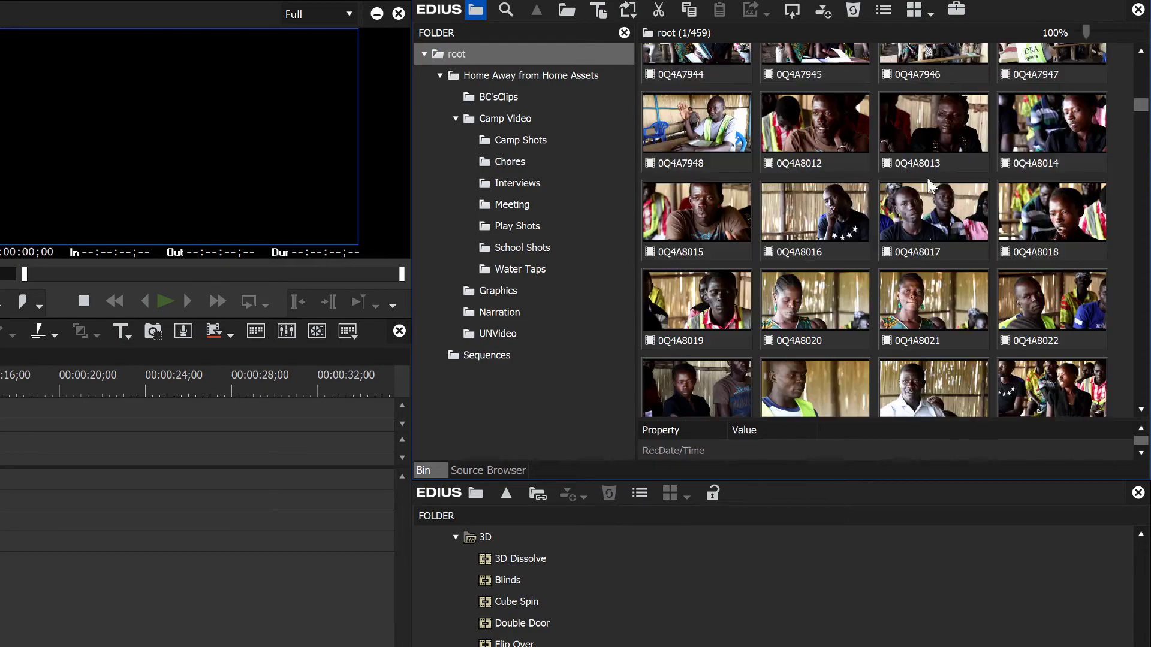
scroll(926, 175, "down", 10)
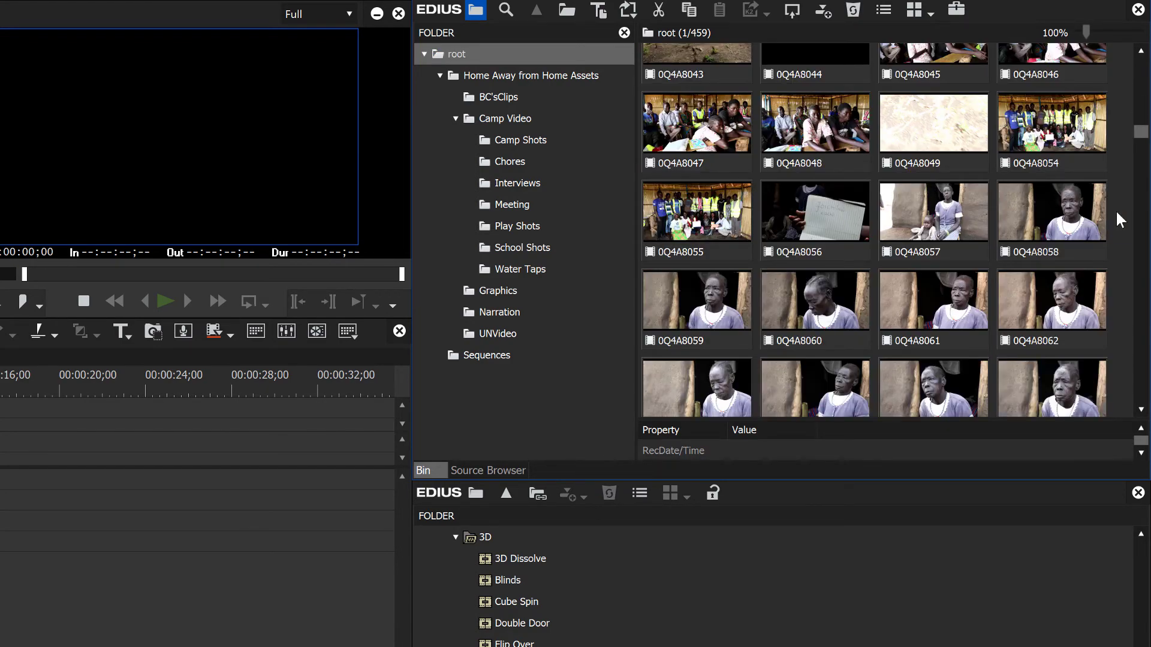
left_click(715, 214)
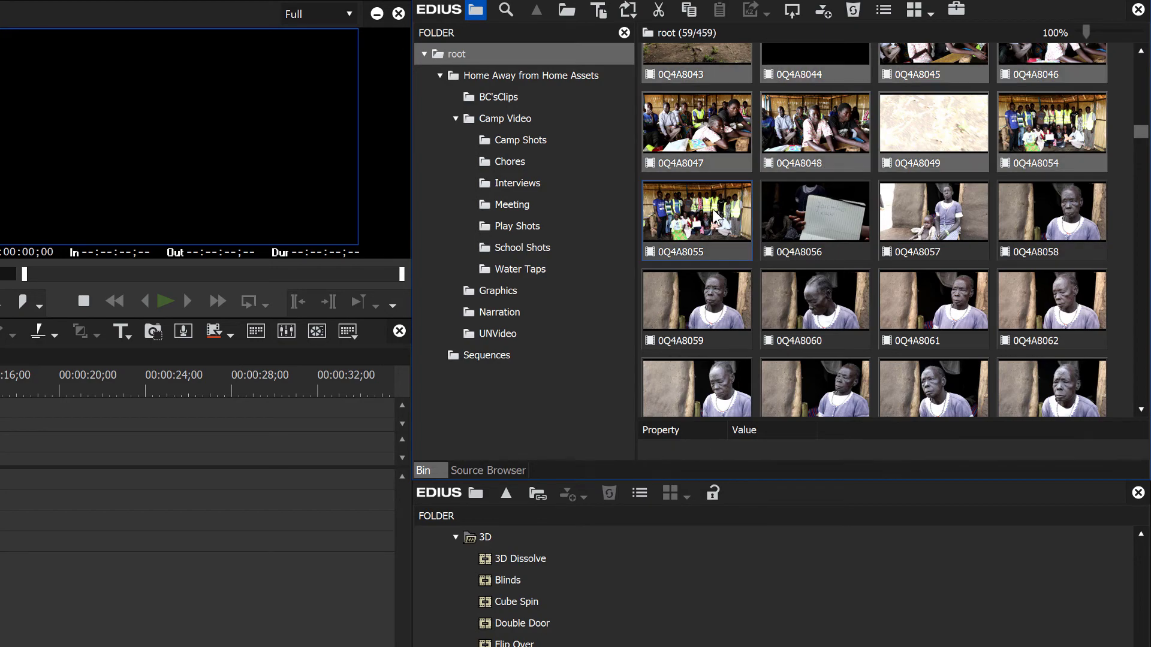
scroll(739, 182, "up", 6)
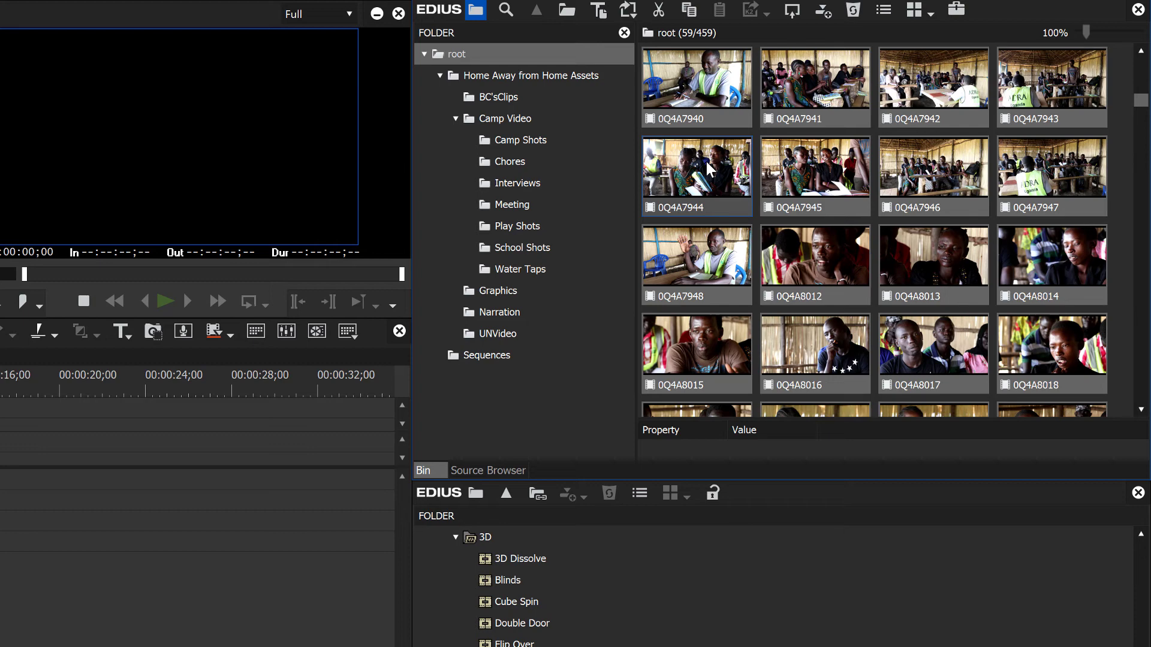
left_click_drag(708, 168, 572, 202)
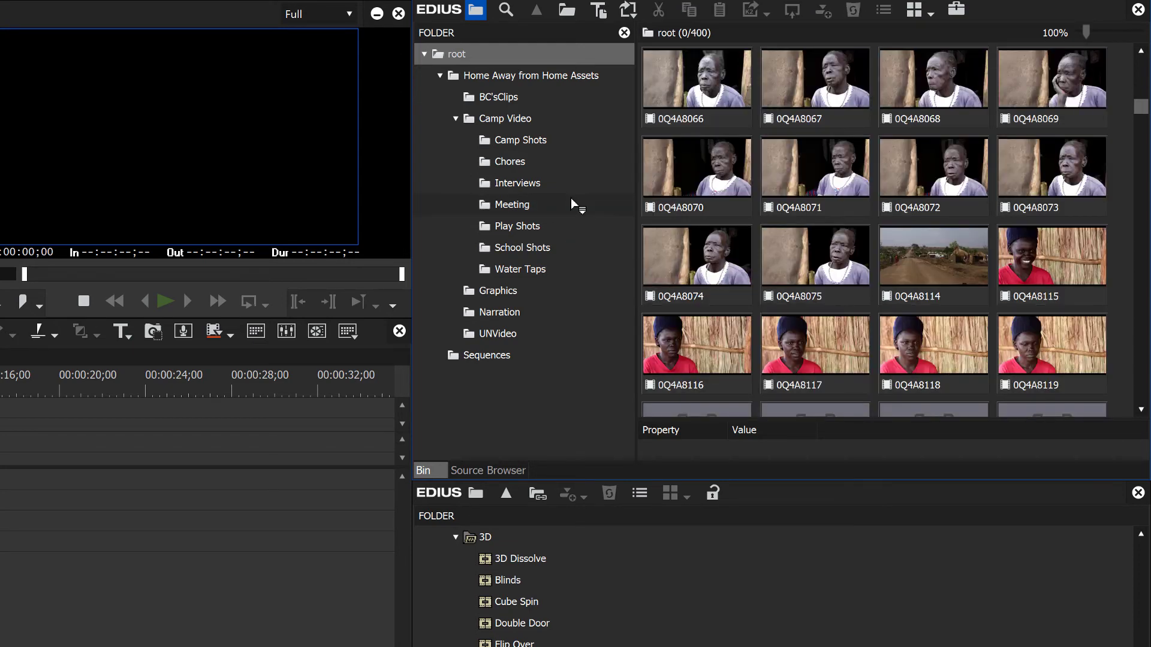
- Move clips 0Q4A8056 through 0Q4A8075 into the Interviews folder
scroll(893, 193, "up", 5)
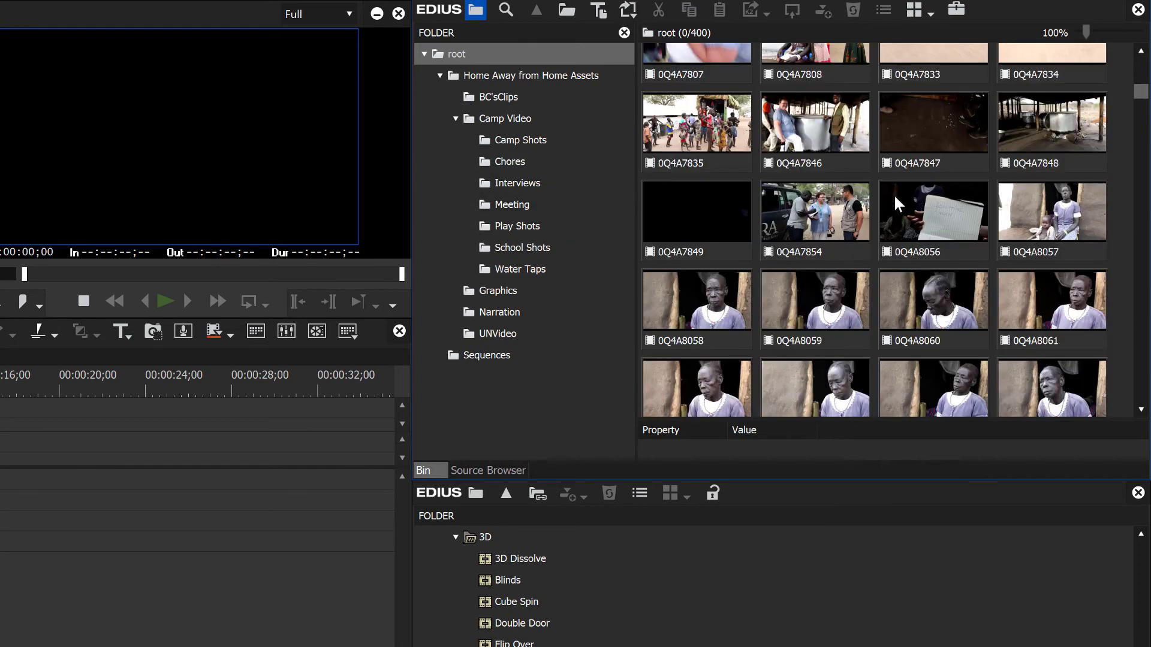
left_click(923, 207)
scroll(923, 207, "down", 5)
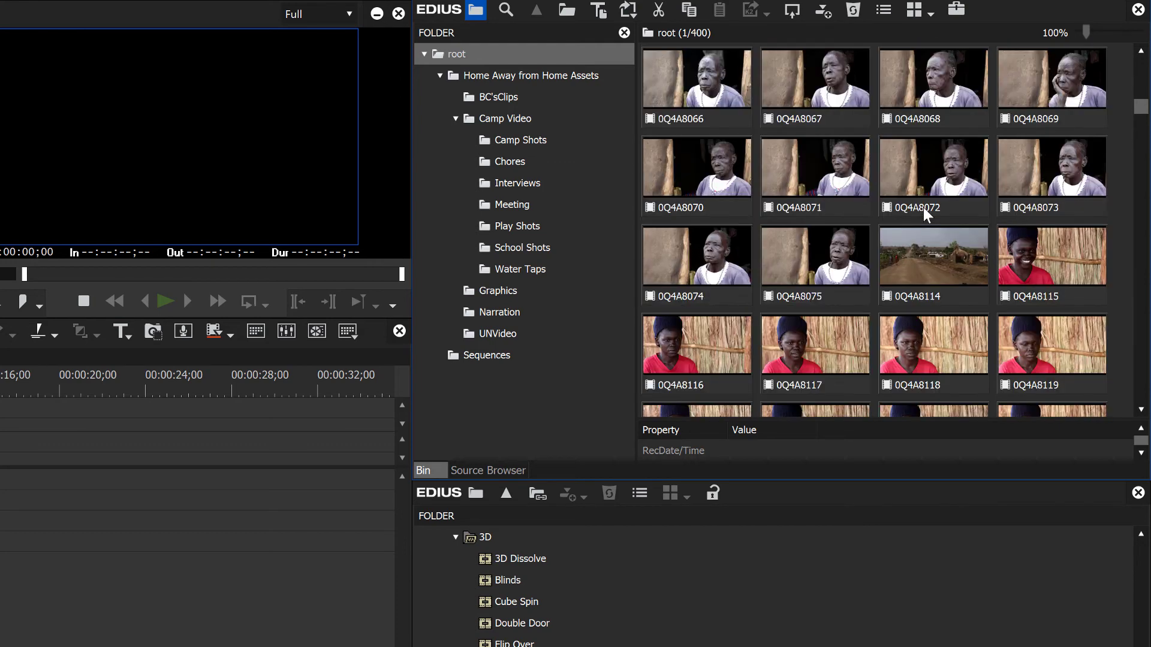
left_click(838, 250, "shift")
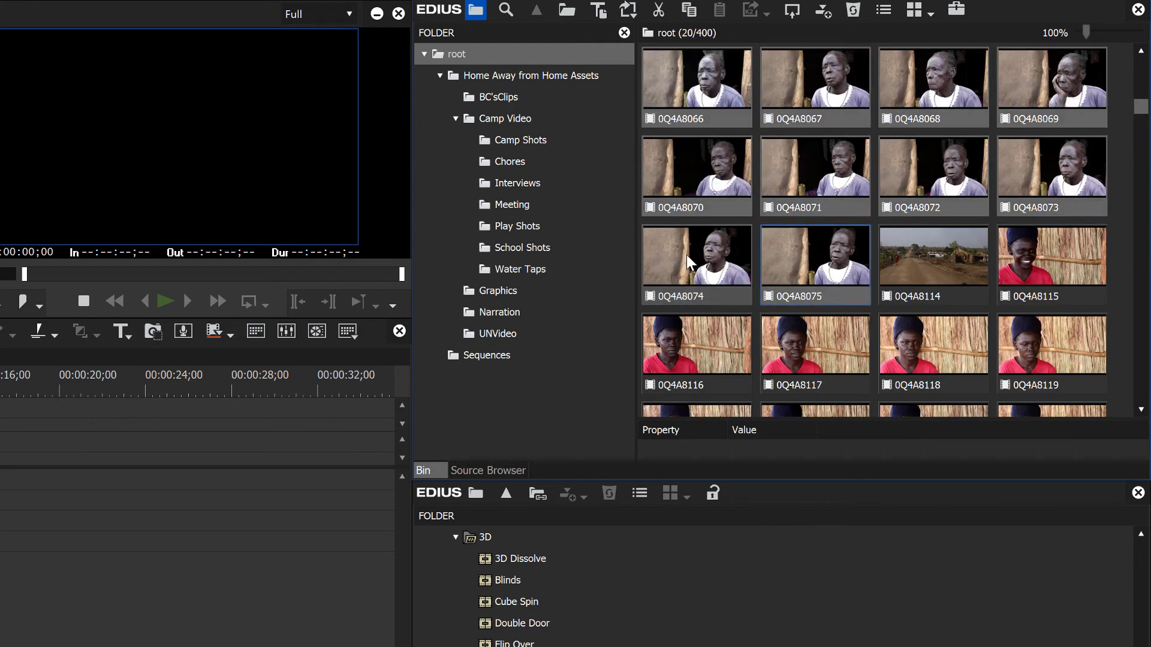
left_click_drag(686, 255, 573, 185)
- Move the next batch, clips 0Q4A8115 through 0Q4A8131, into the Interviews folder
scroll(1069, 157, "up", 2)
left_click(1059, 200)
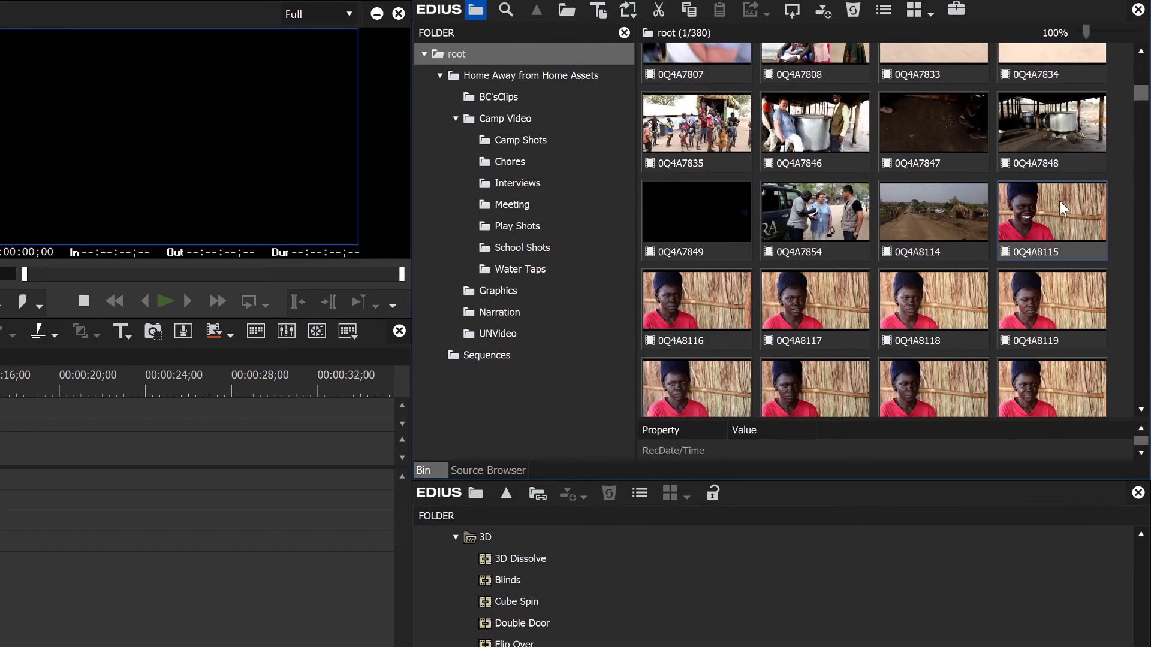
scroll(1058, 198, "down", 6)
left_click(998, 210, "shift")
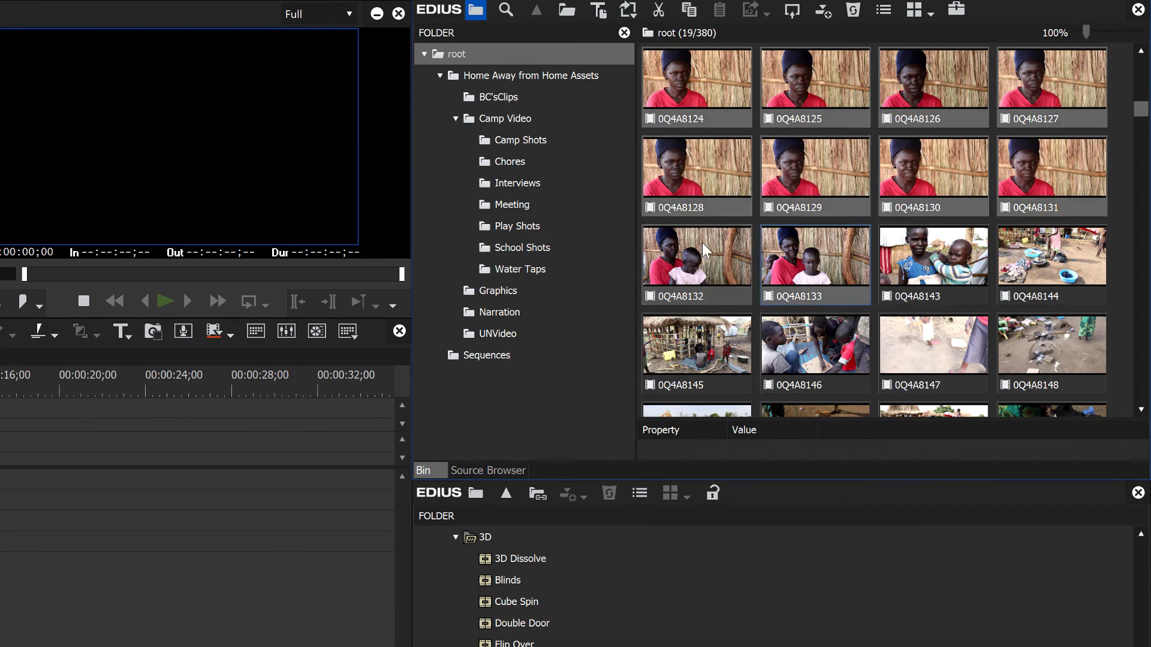
left_click_drag(703, 166, 566, 182)
scroll(796, 217, "down", 10)
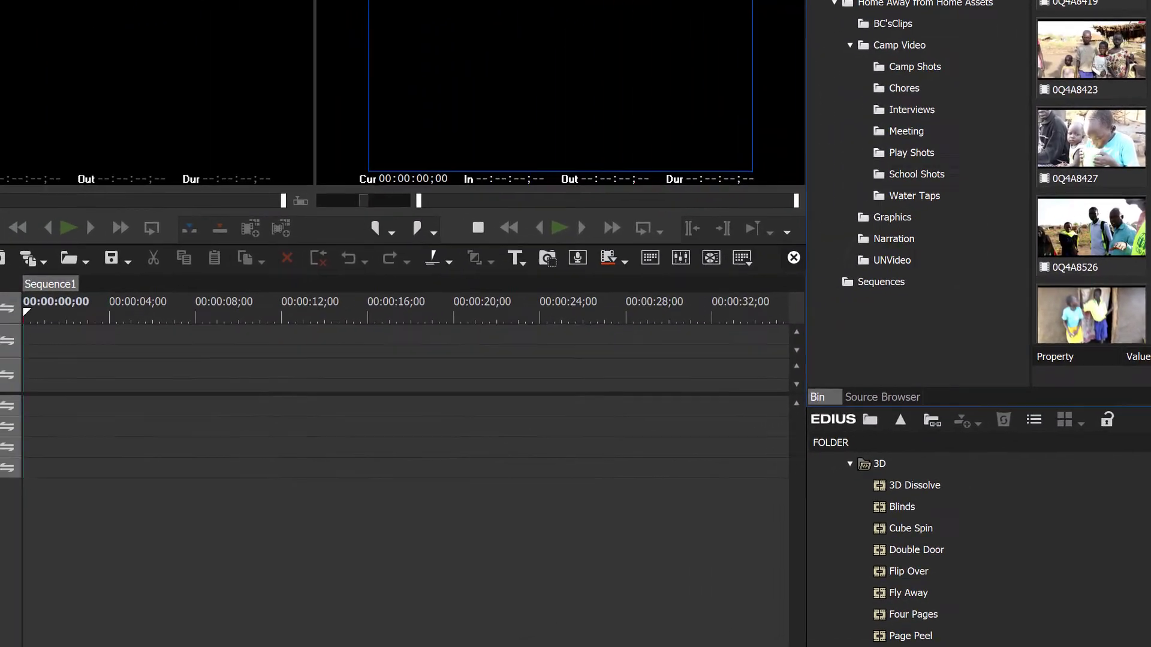
- Drag the UPM_KT225_6 WAV from SDK (I:) > Production Music > July2017Downloads > Extracted into the player
key("super+e")
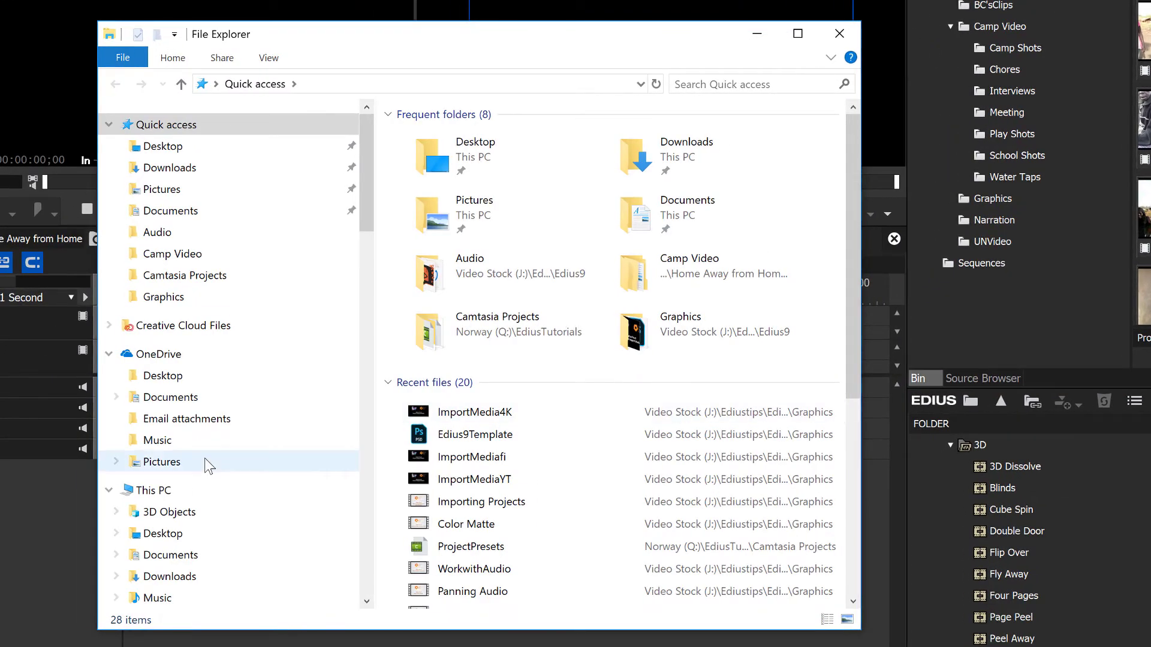
scroll(214, 459, "down", 3)
scroll(214, 459, "down", 1)
scroll(180, 467, "up", 1)
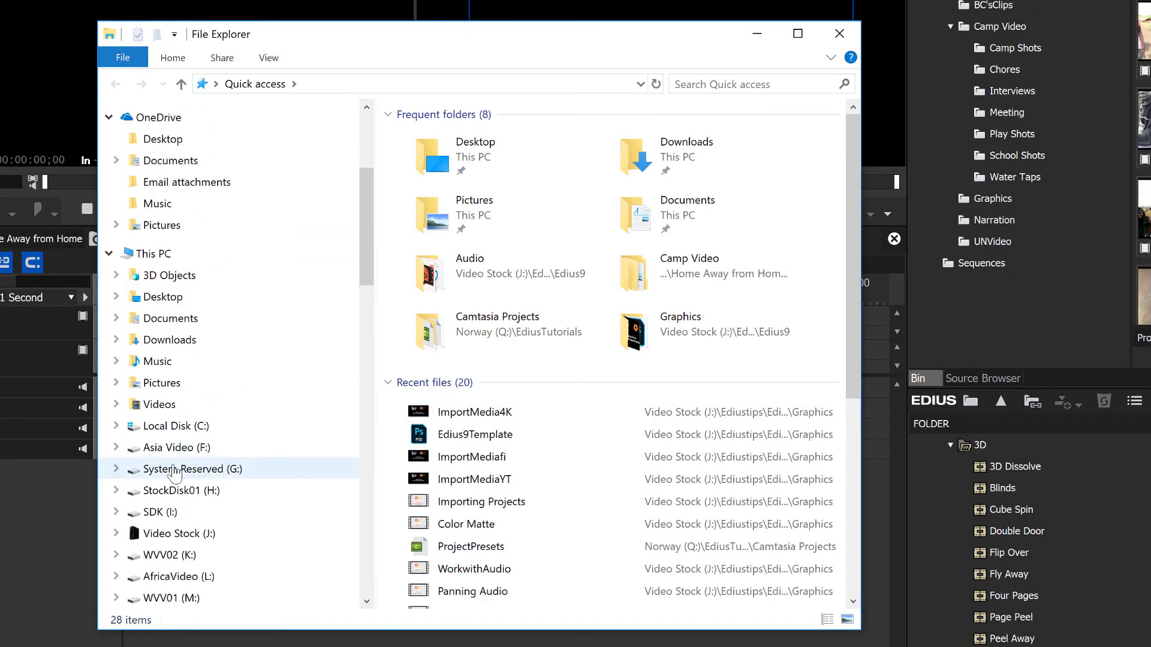
left_click(154, 511)
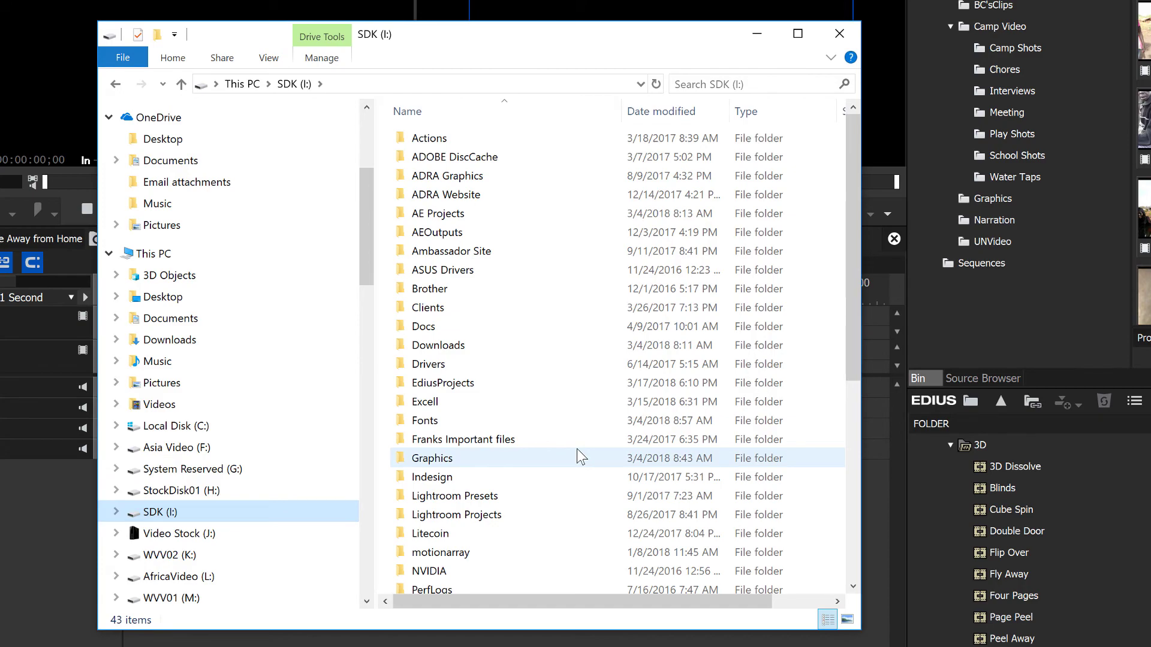
scroll(580, 456, "down", 6)
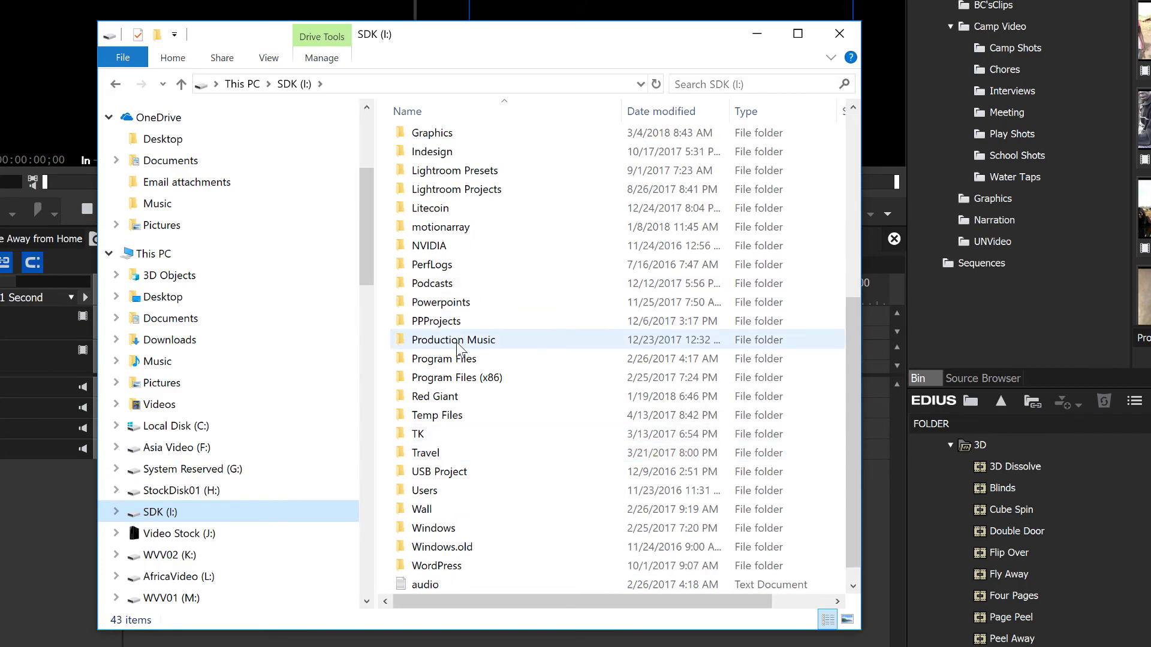
double_click(458, 340)
double_click(438, 468)
double_click(432, 133)
scroll(572, 110, "up", 7)
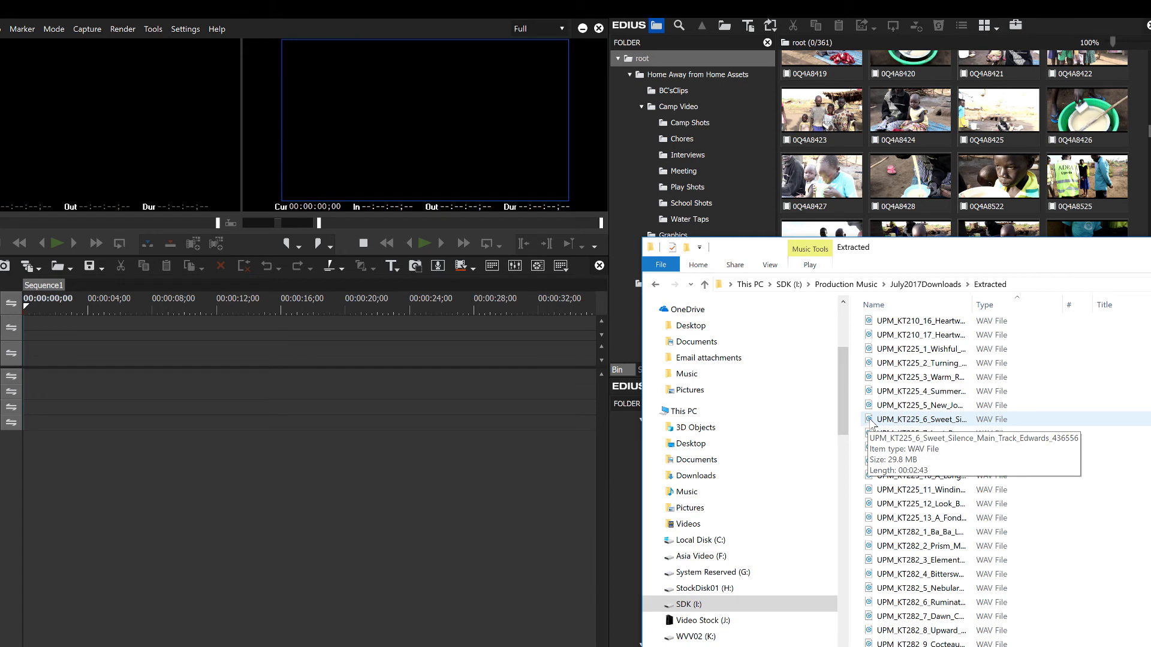
left_click_drag(872, 423, 65, 139)
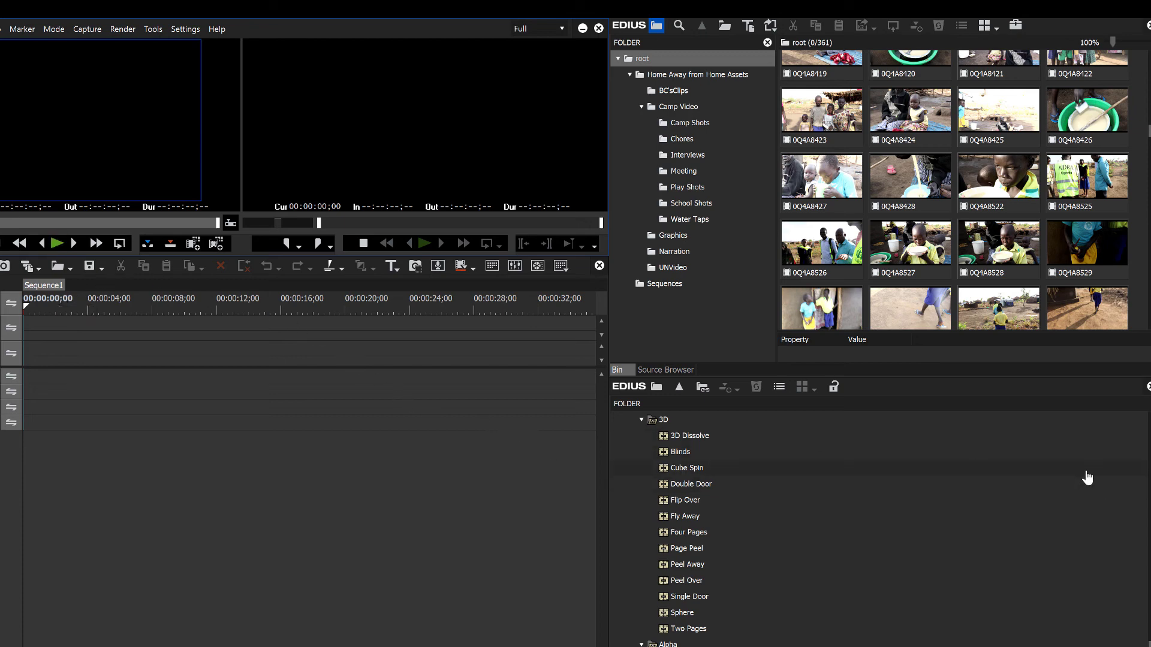
- Load clip 0Q4A0063 from Uganda > Videos into the EDIUS player and scrub through it
key("super+e")
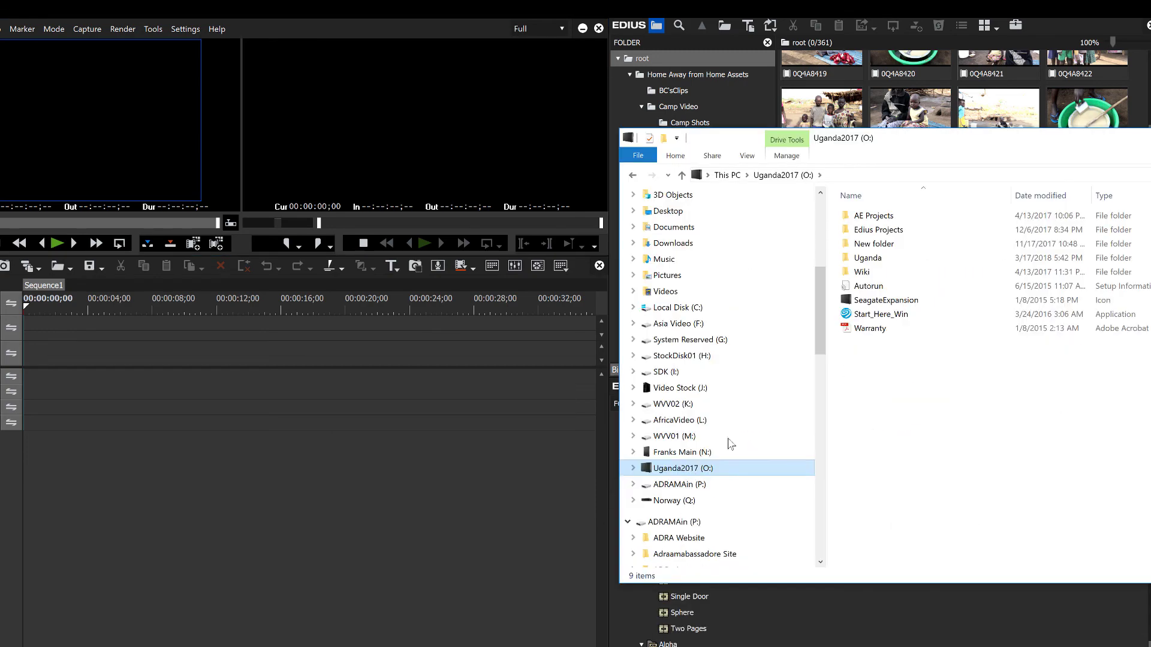
left_click(869, 258)
double_click(873, 263)
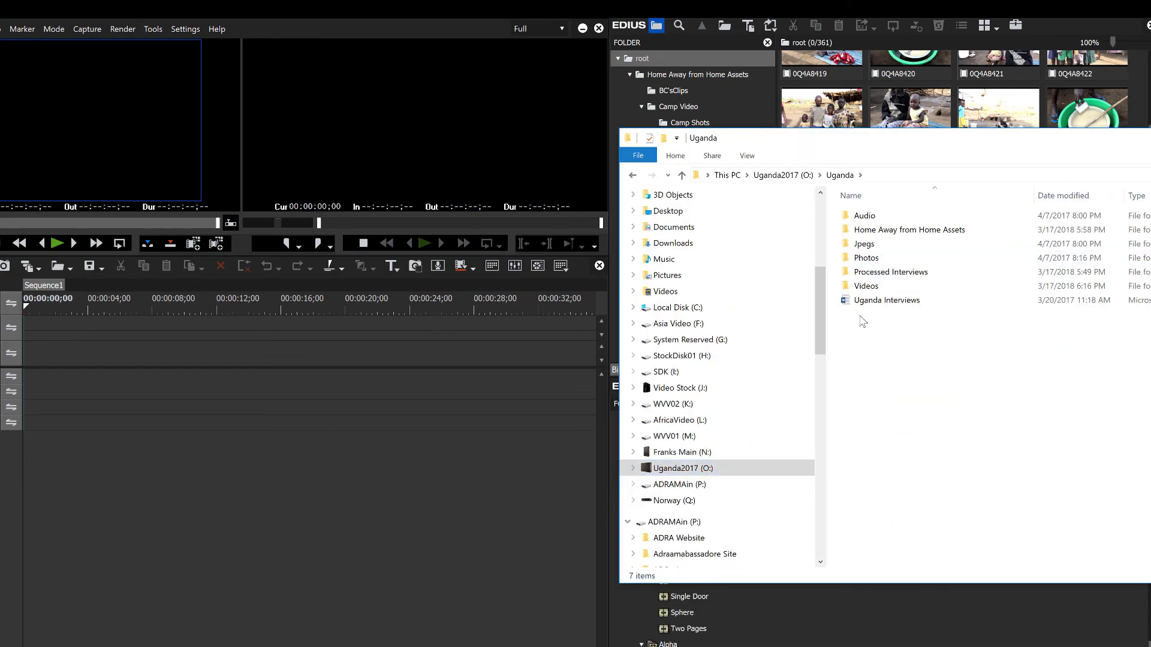
double_click(876, 290)
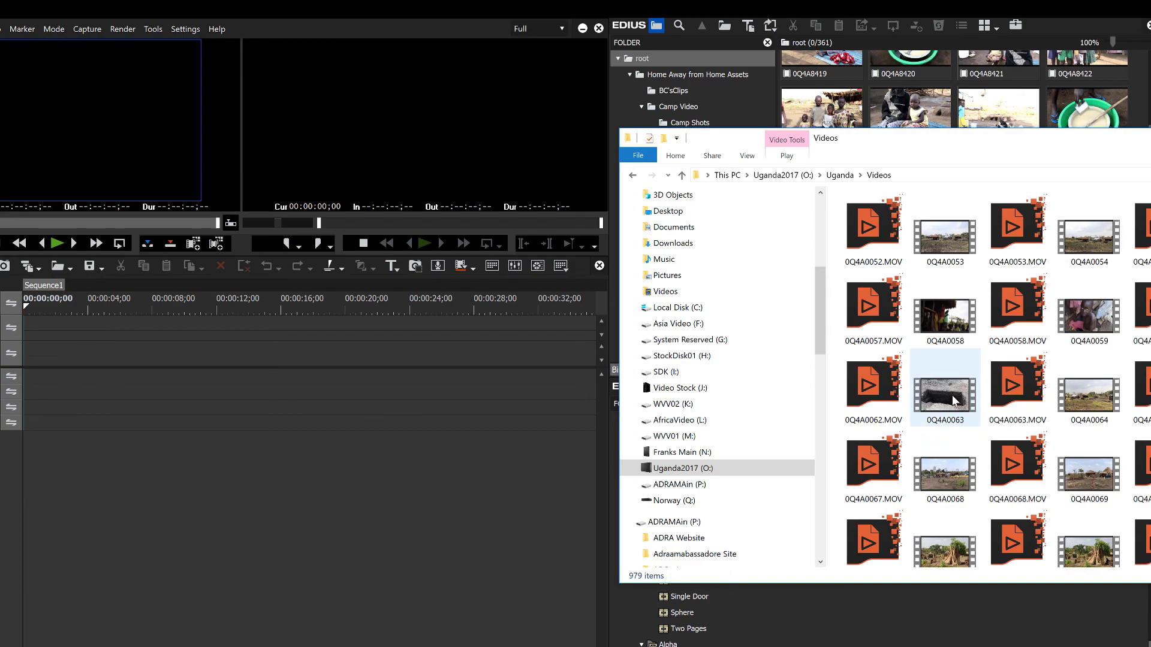
left_click_drag(952, 401, 174, 126)
left_click_drag(57, 214, 163, 213)
left_click_drag(237, 207, 236, 205)
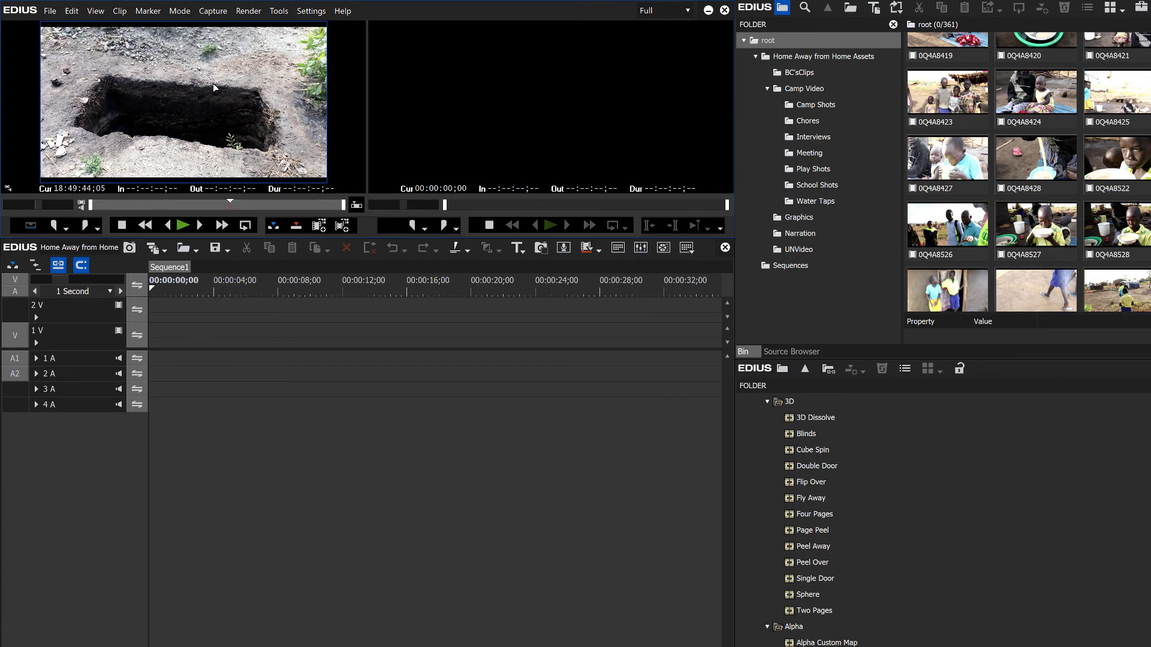
left_click(850, 9)
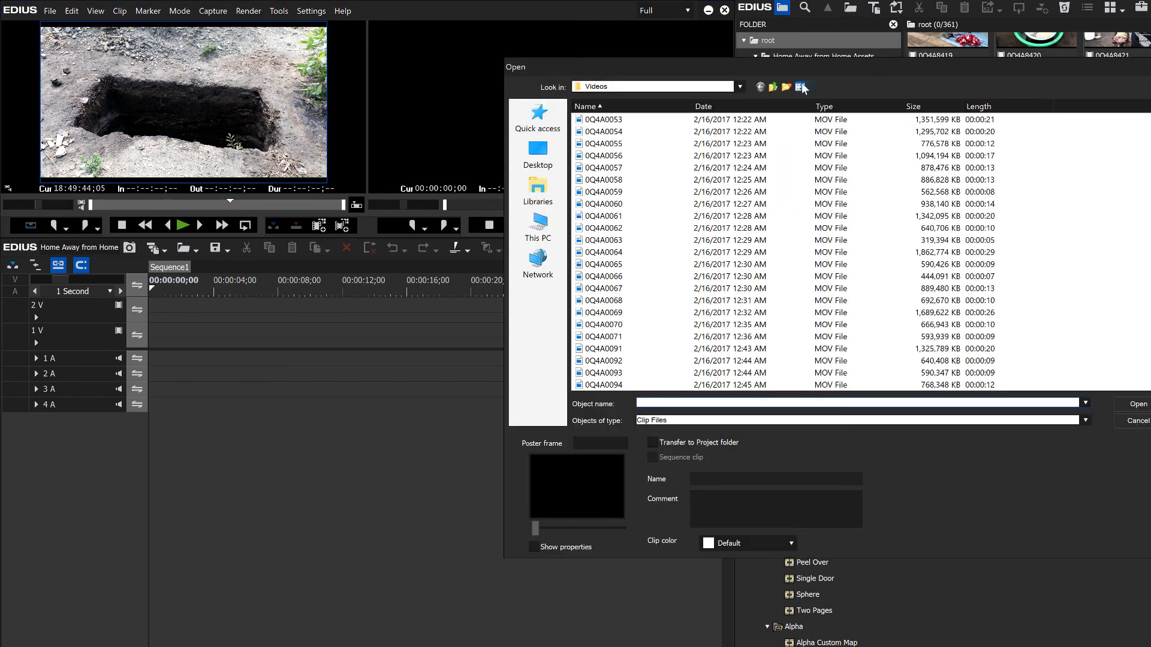
left_click_drag(811, 68, 710, 65)
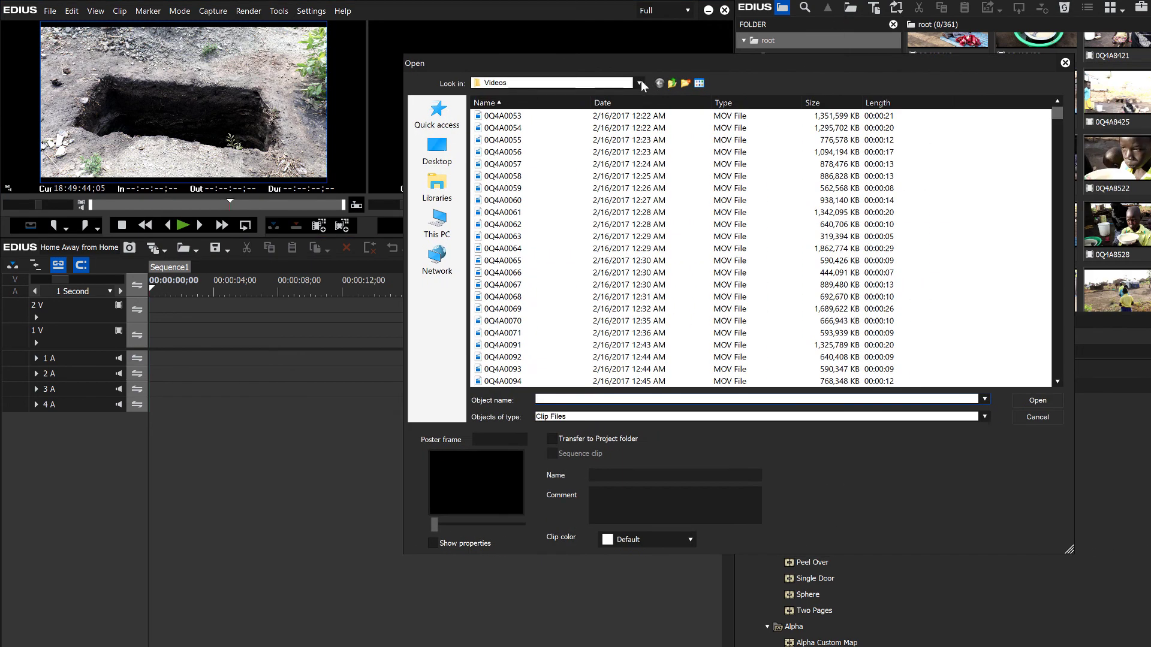
left_click(639, 86)
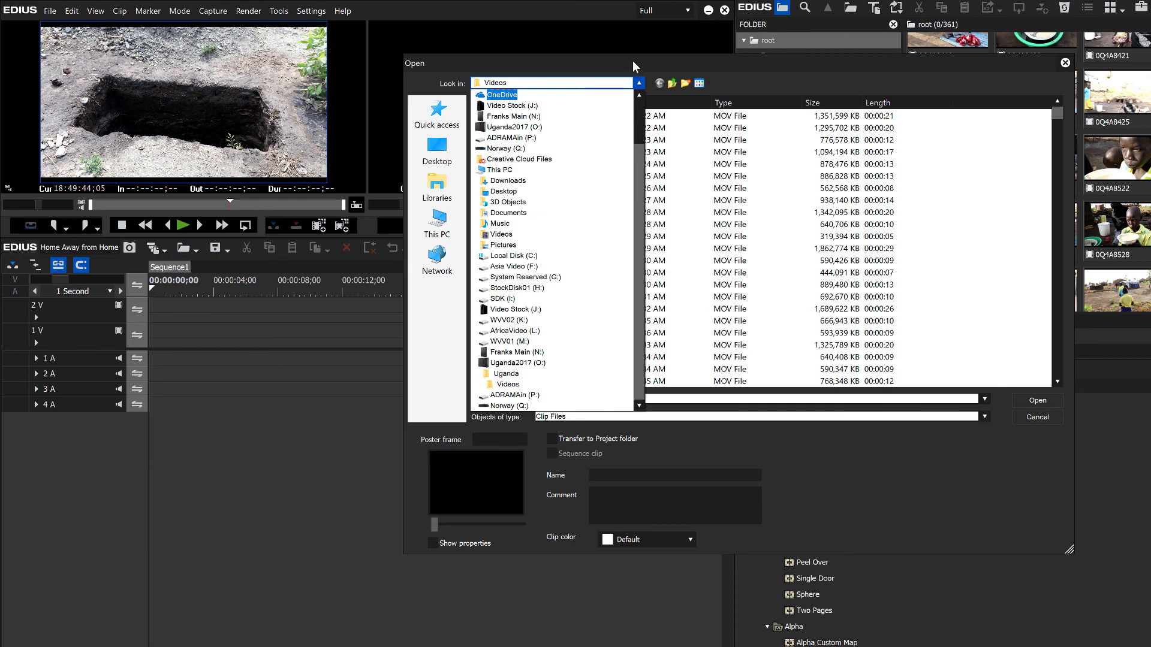
left_click(639, 120)
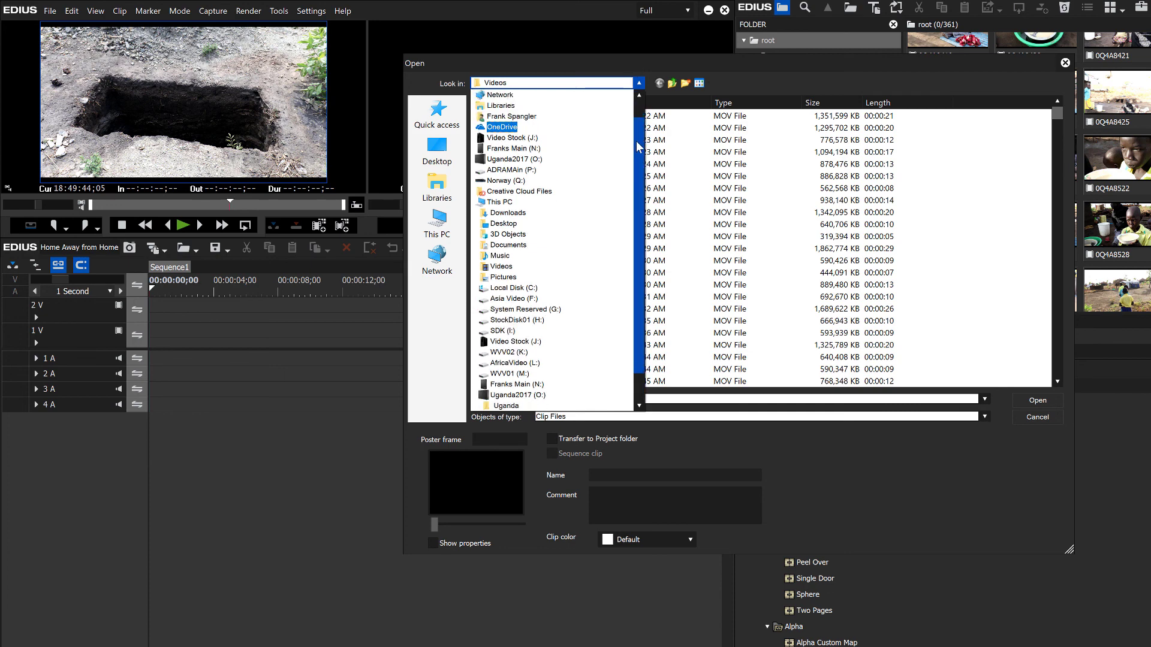
scroll(639, 120, "down", 2)
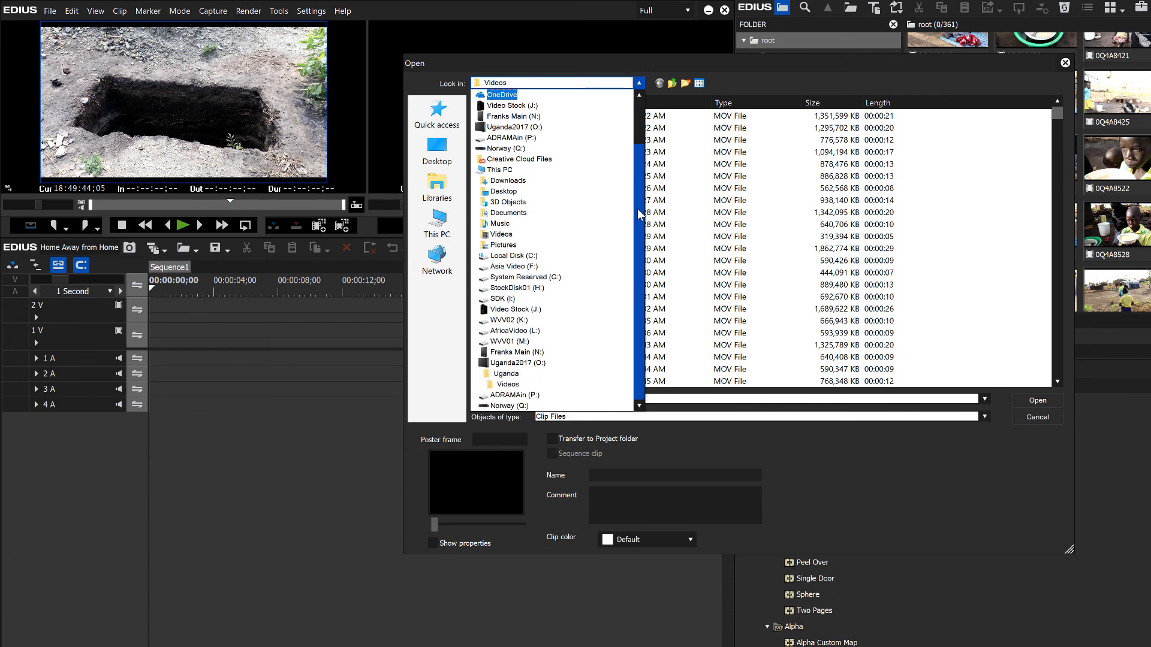
left_click(520, 335)
left_click(485, 226)
double_click(485, 226)
double_click(483, 202)
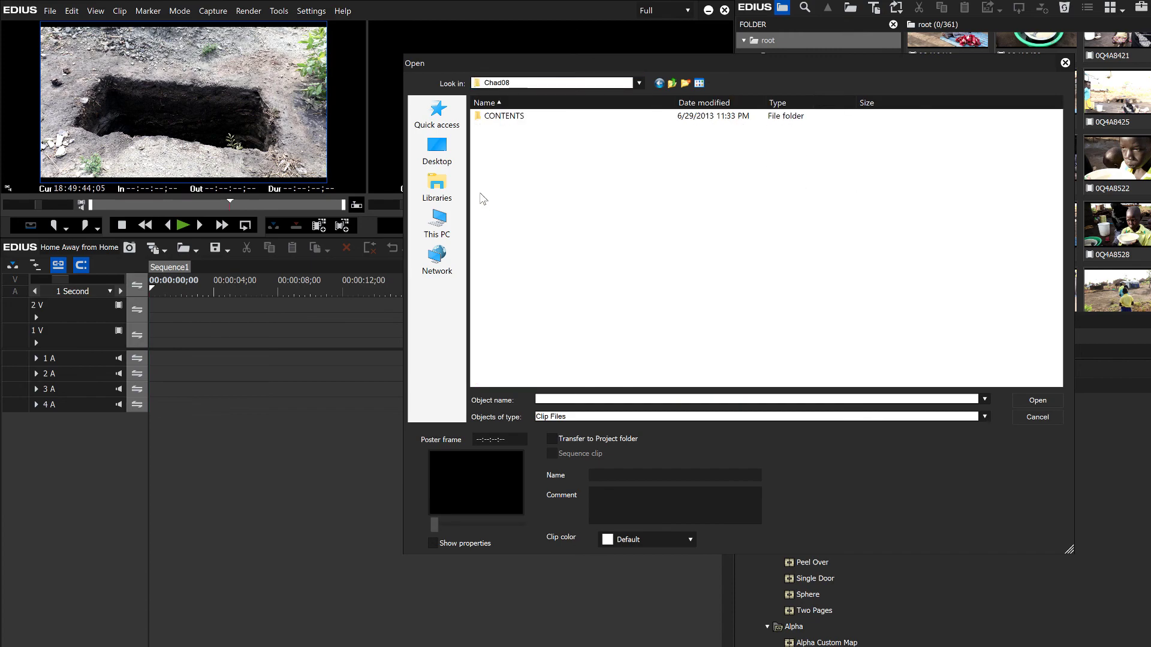
left_click(674, 84)
key("Escape")
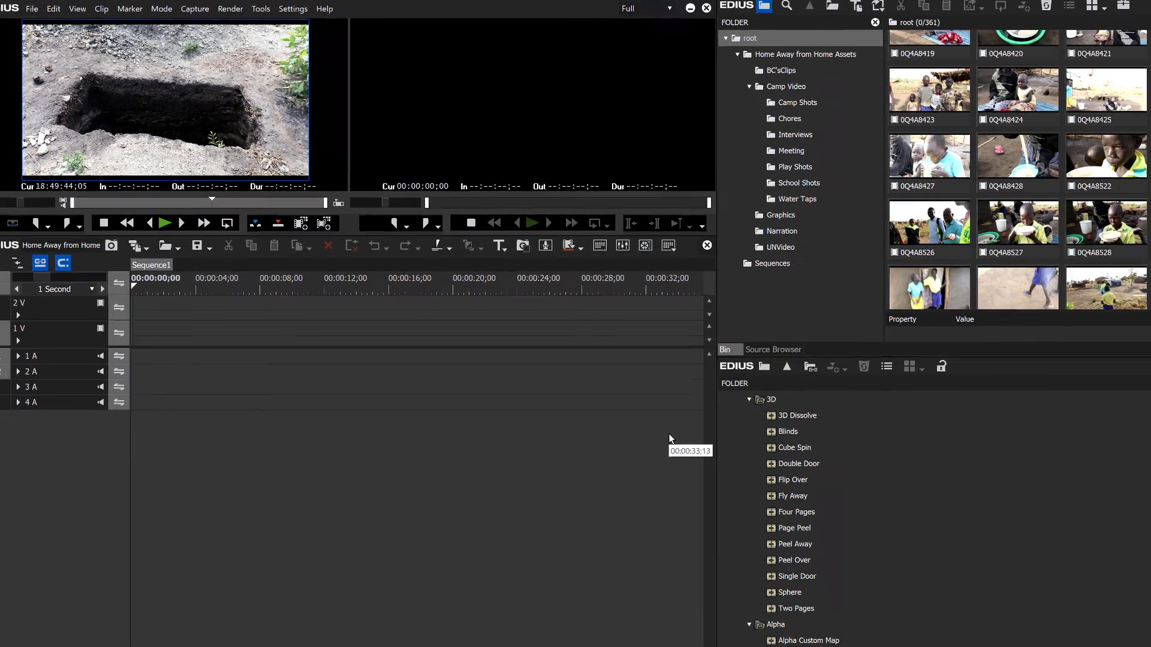